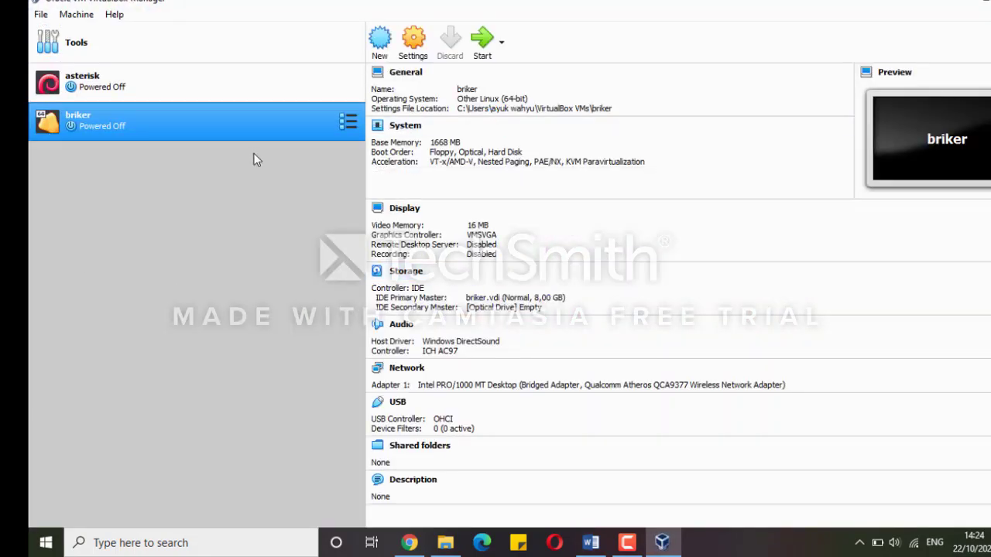
Start a new machine named Briker 2.1 with type Linux and version Other Linux (64-bit)
left_click(76, 13)
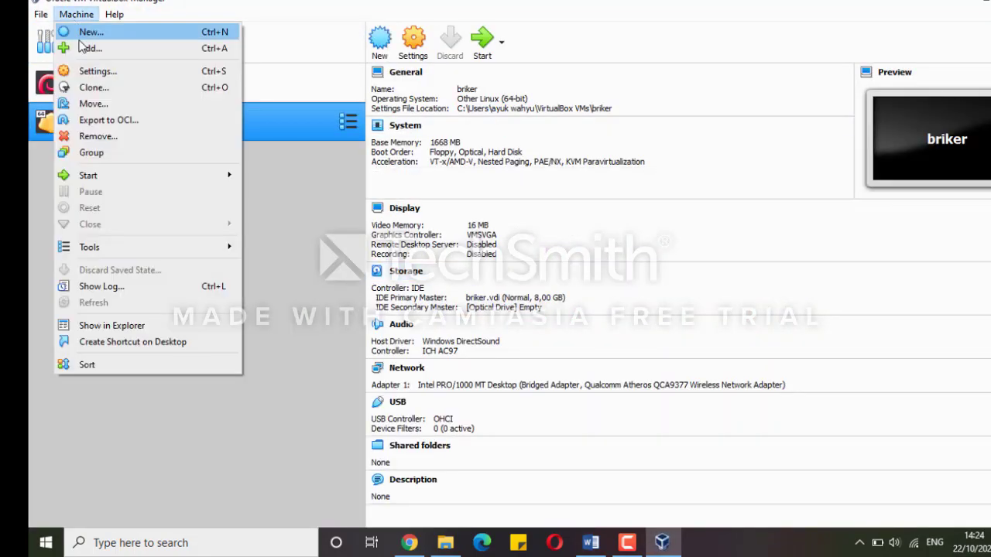
left_click(115, 48)
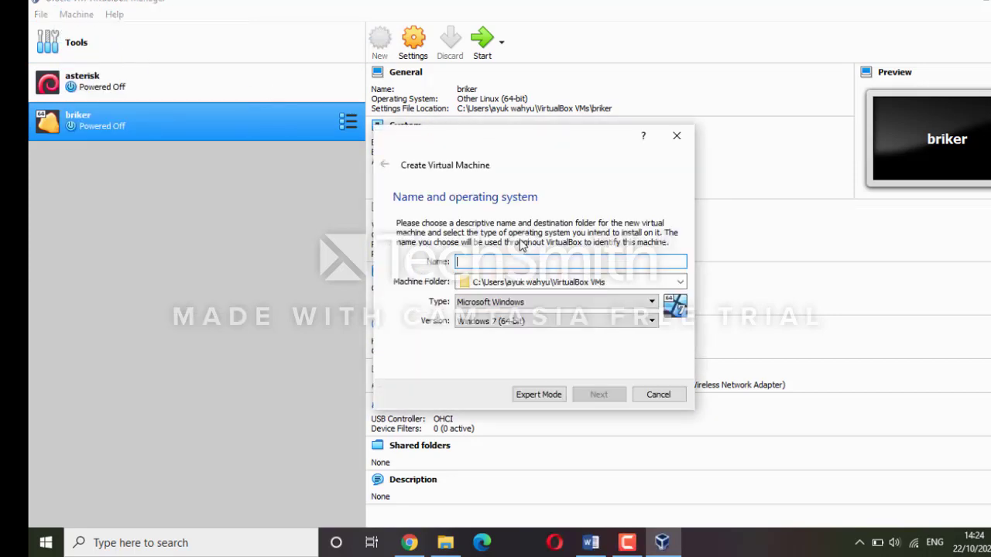
left_click(482, 261)
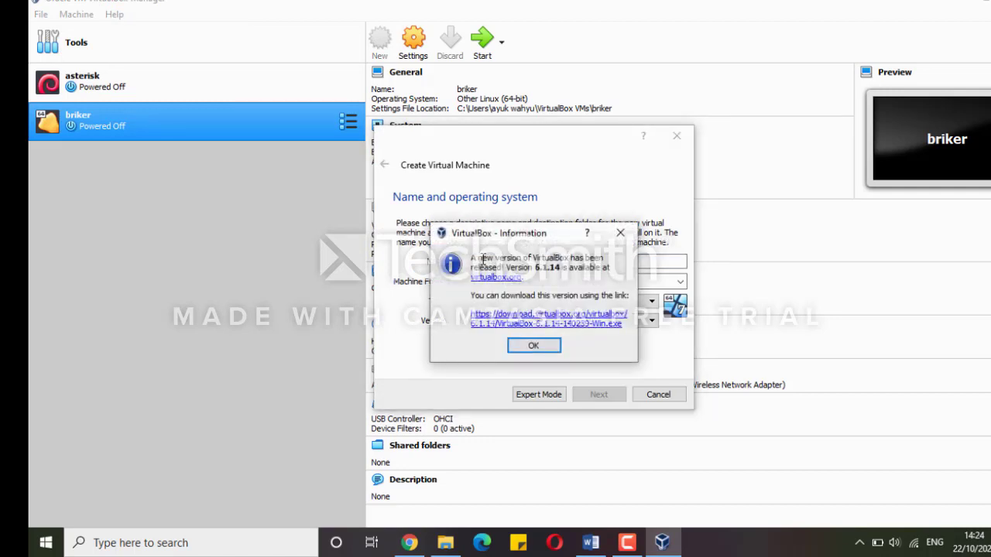
left_click(544, 349)
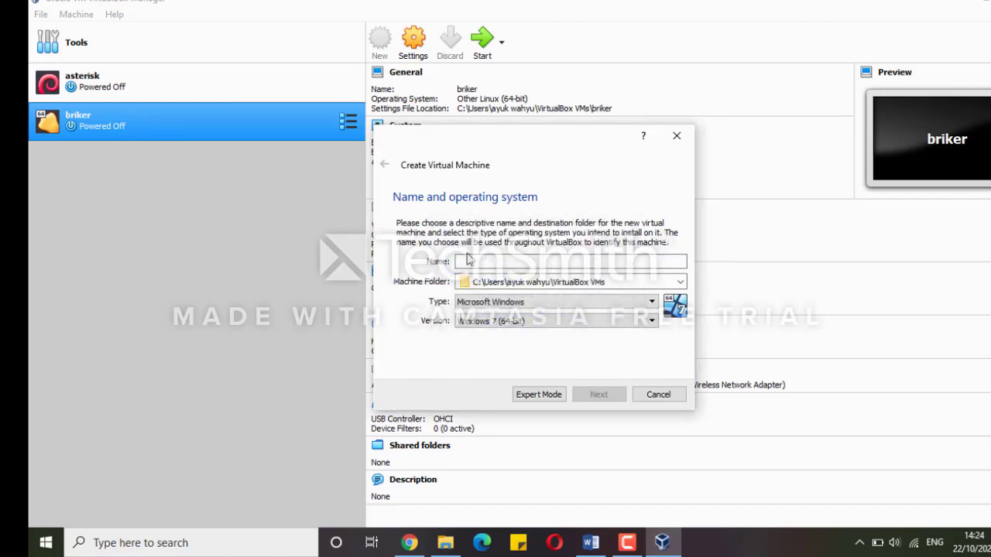
type("Brik")
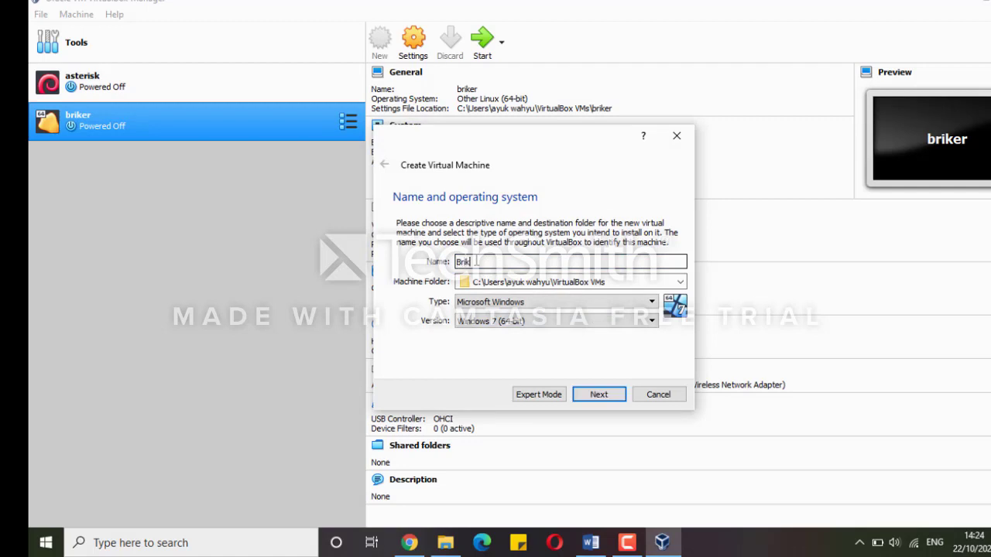
type("er 2.1")
left_click(526, 302)
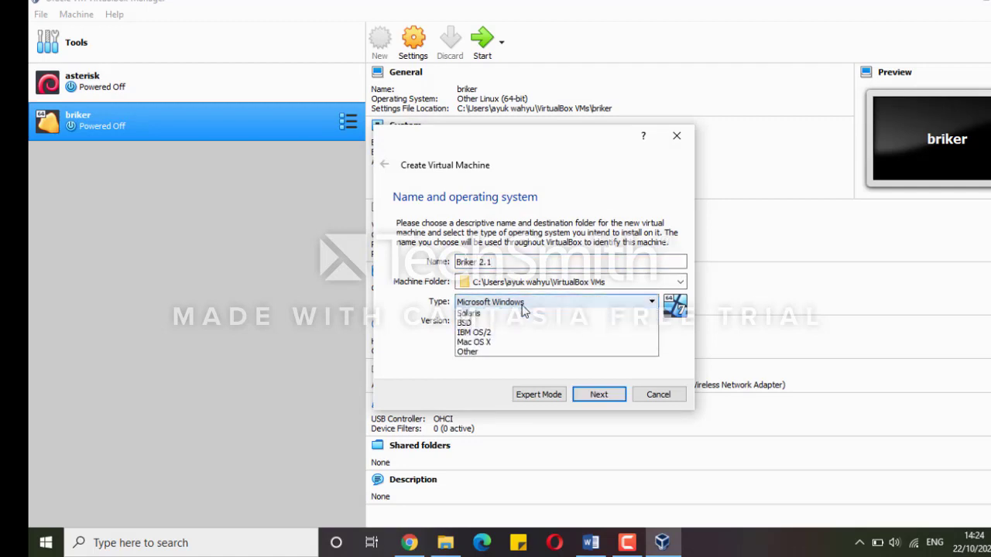
left_click(507, 324)
left_click(508, 322)
scroll(507, 329, "down", 5)
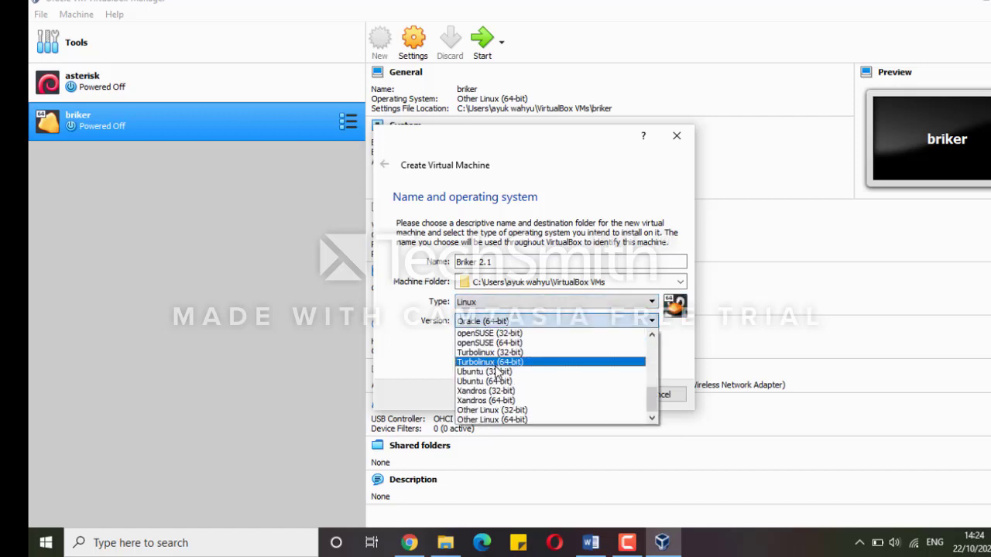
left_click(520, 418)
Give it 1533 MB of memory and a new dynamically allocated 8 GB VDI disk
left_click(601, 396)
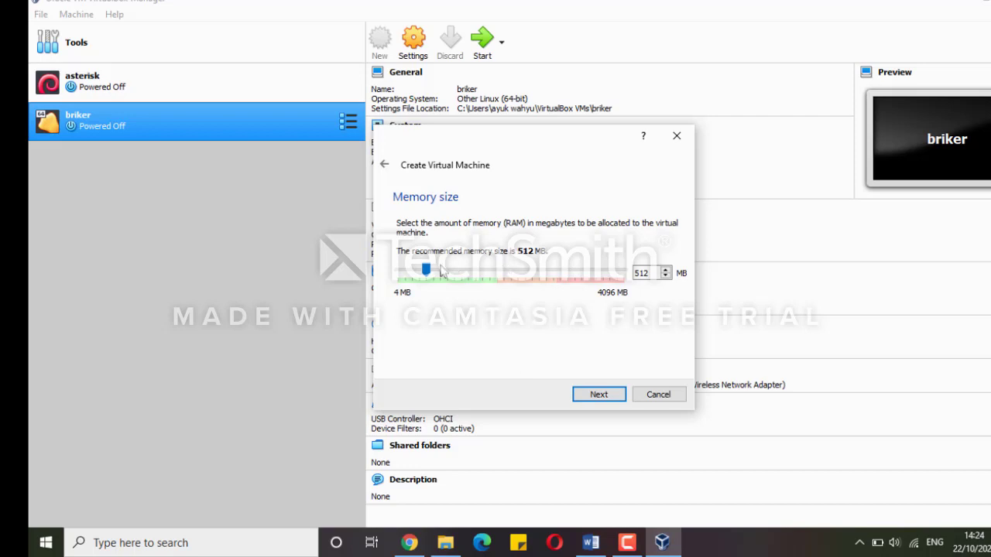
left_click_drag(429, 271, 484, 277)
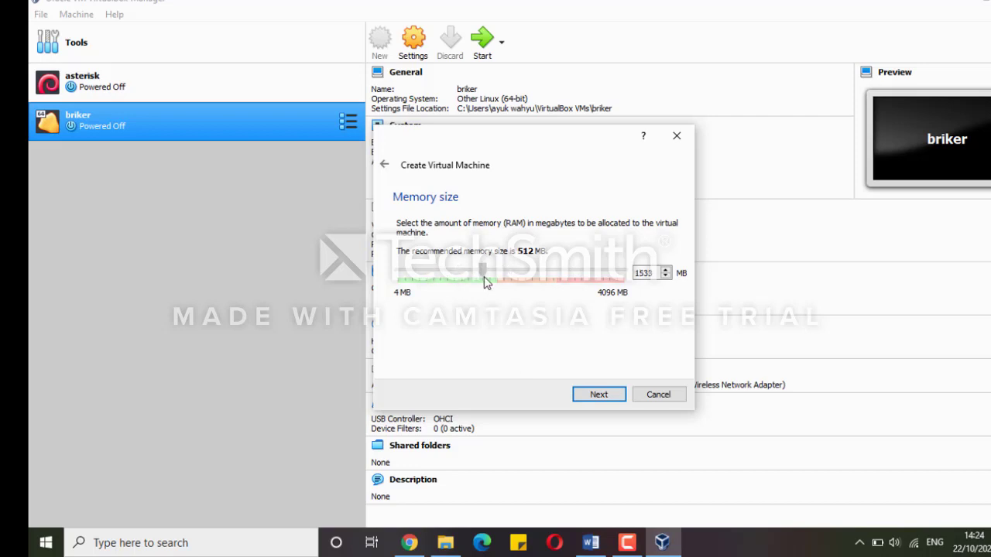
left_click(597, 395)
left_click(597, 397)
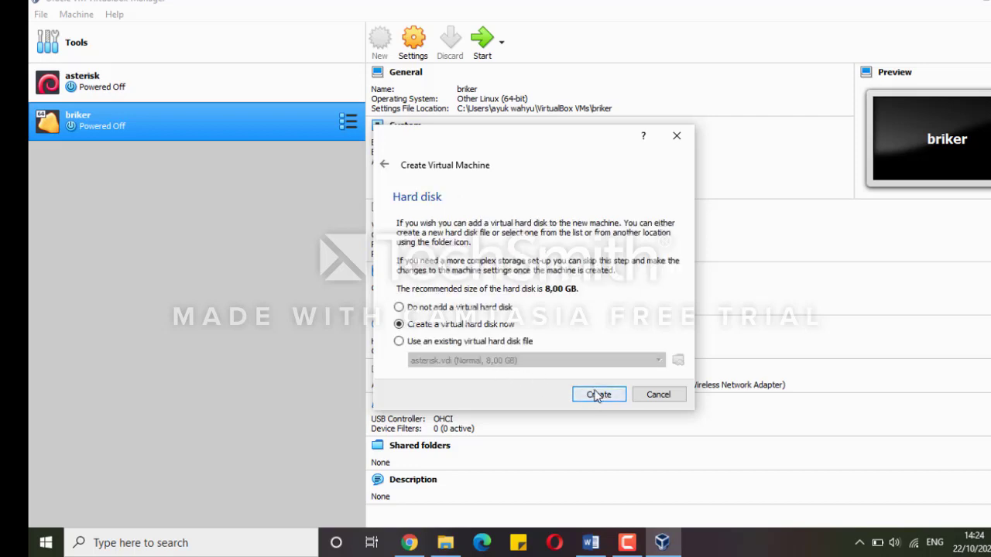
left_click(612, 398)
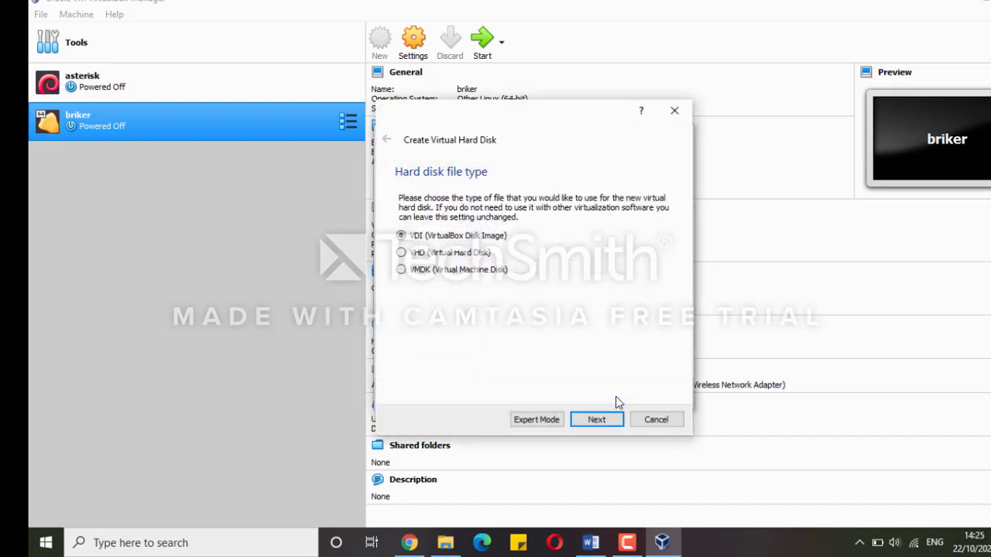
left_click(610, 422)
left_click(610, 422)
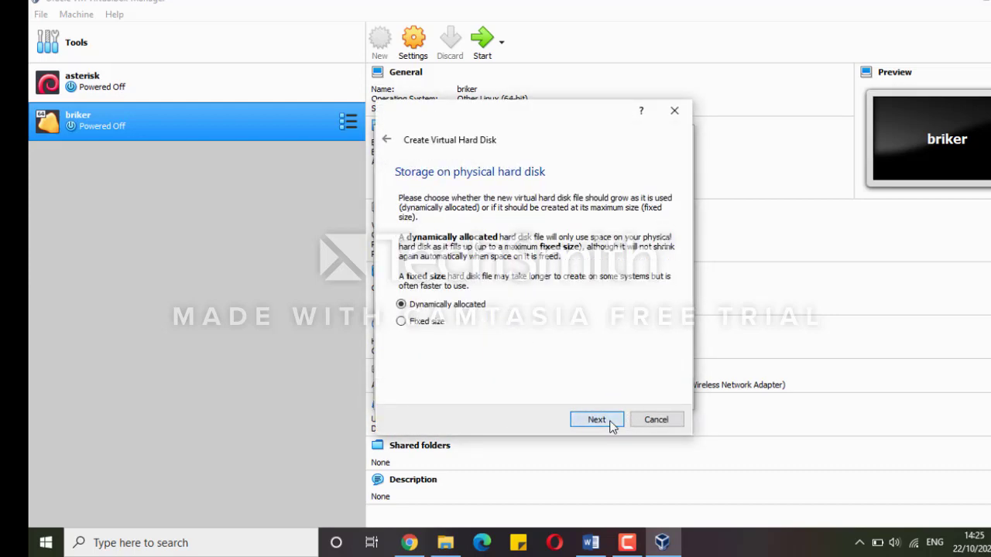
left_click(611, 422)
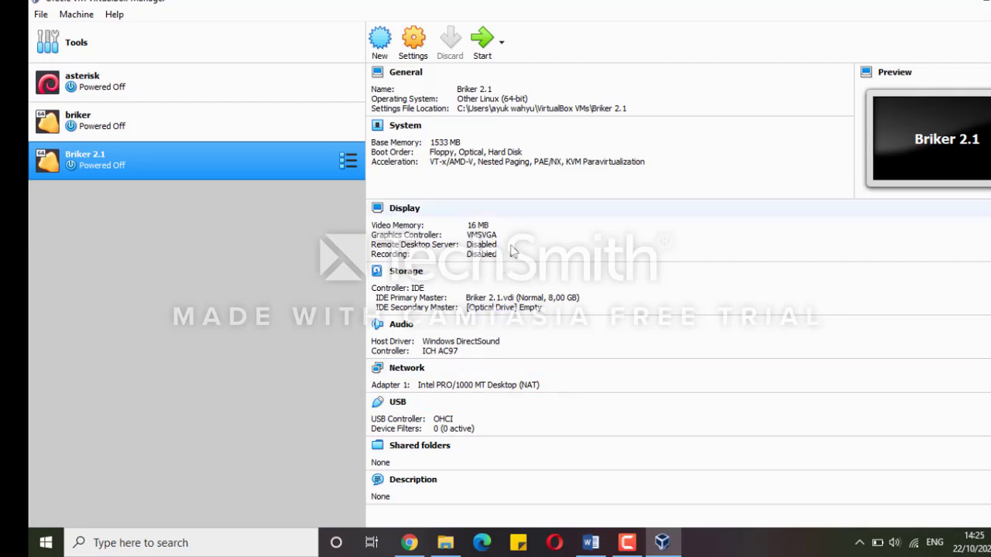
Insert briker-2.1.1.iso into the empty optical drive and start the Briker 2.1 machine
left_click(526, 309)
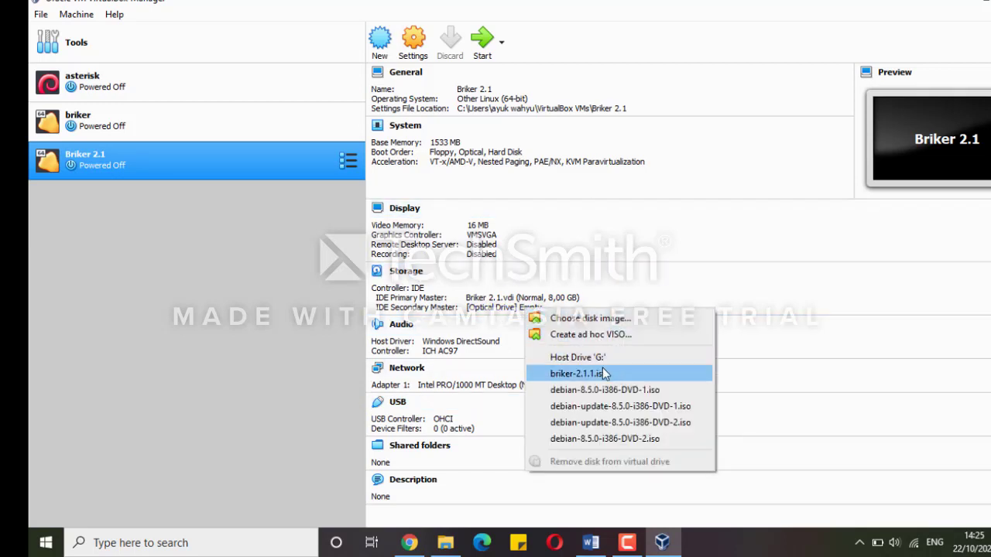
left_click(602, 374)
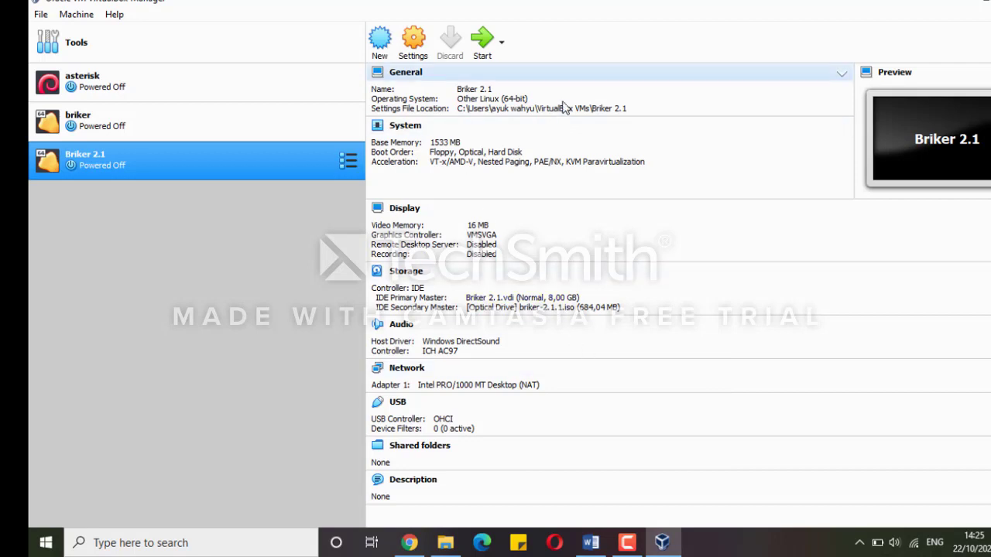
left_click(486, 47)
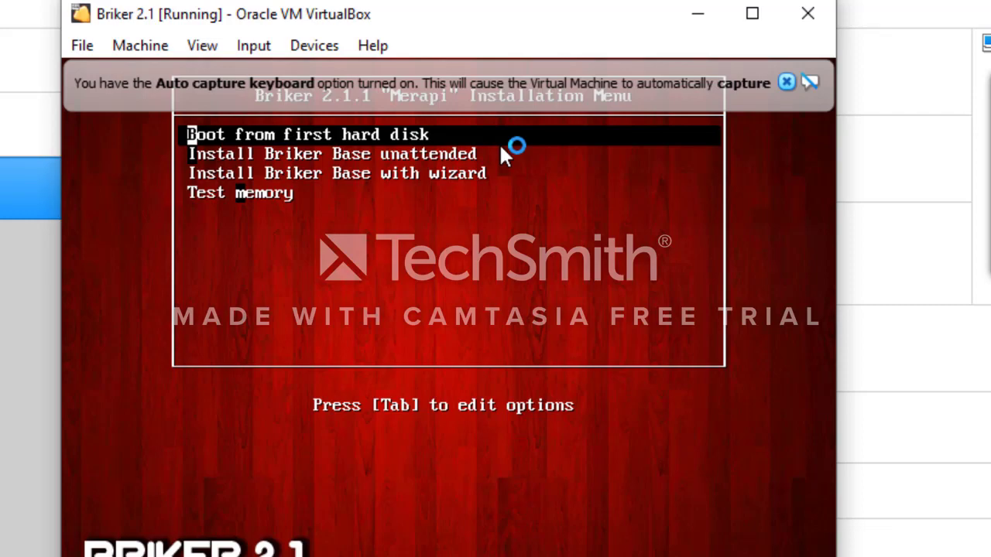
Choose 'Install Briker Base with wizard' from the boot menu and dismiss the mouse and keyboard notices
key("Down")
key("Down")
key("Return")
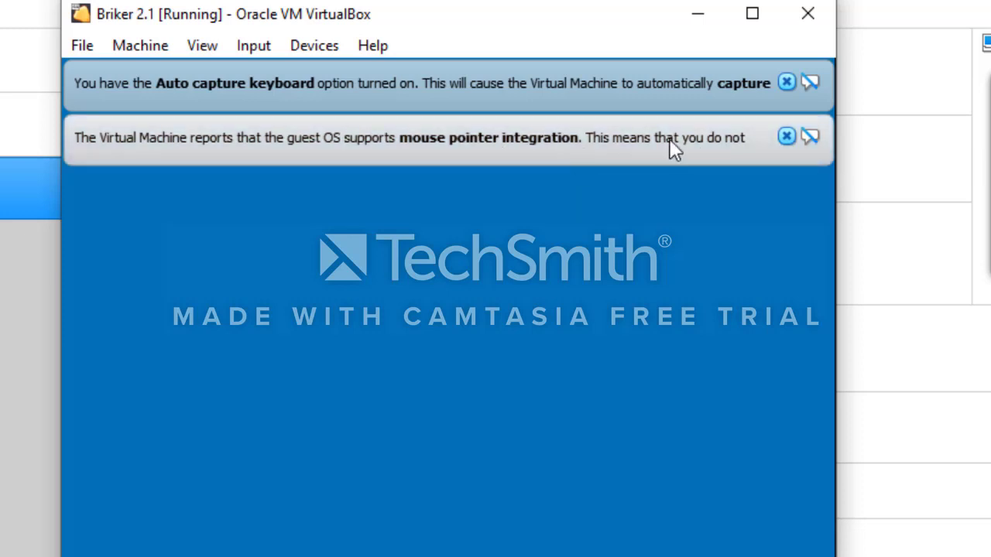
left_click(788, 136)
left_click(788, 82)
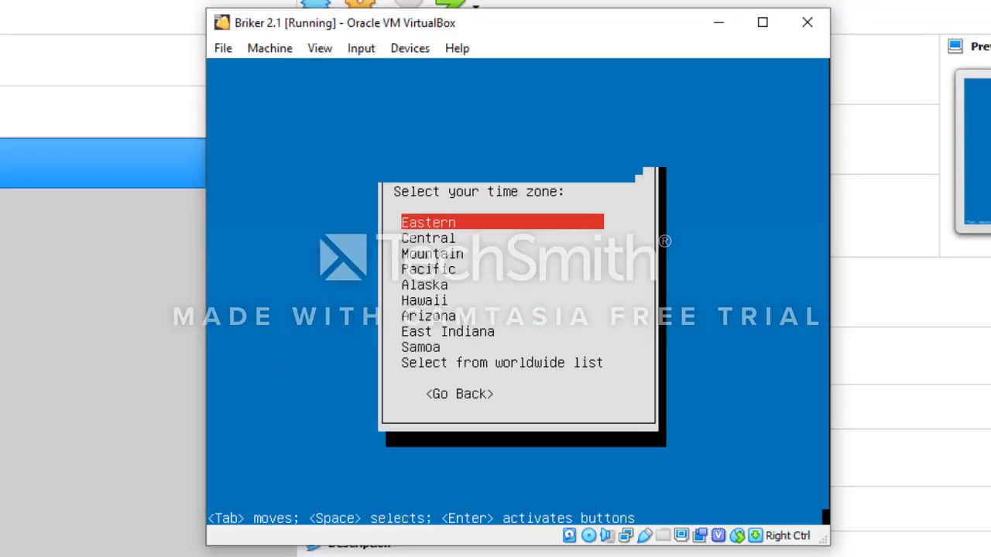
Accept Eastern as the clock time zone
key("Return")
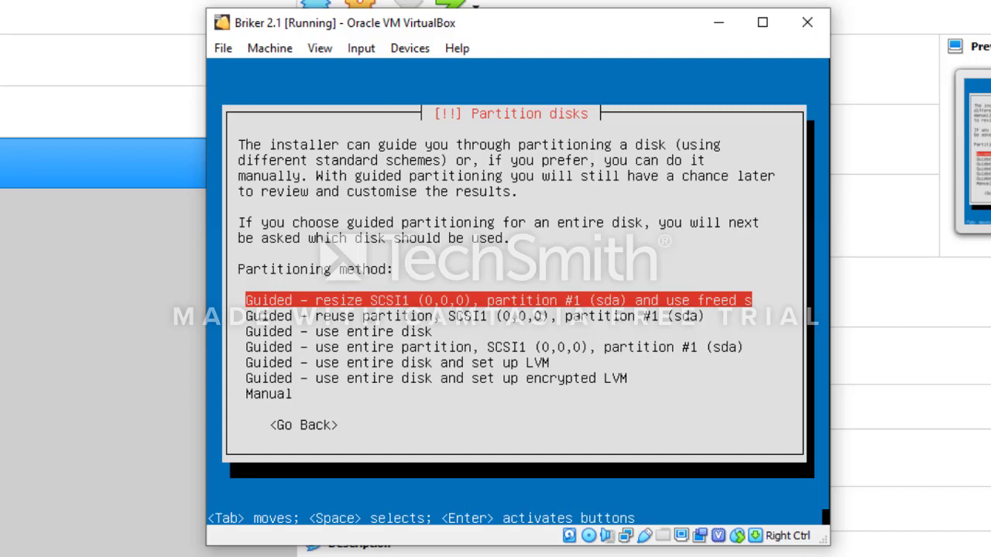
Choose guided resize of the existing partition and agree to write the previous changes
key("Return")
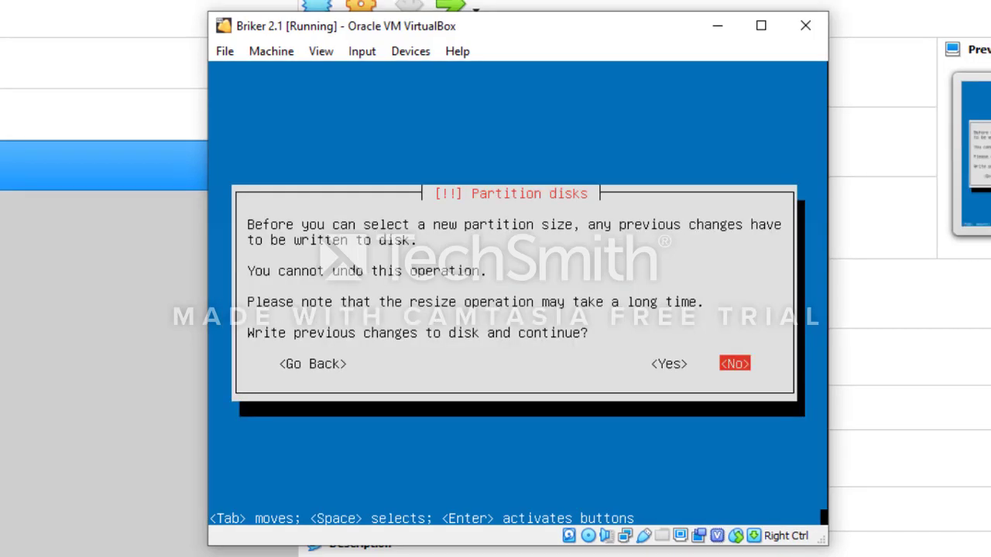
key("Left")
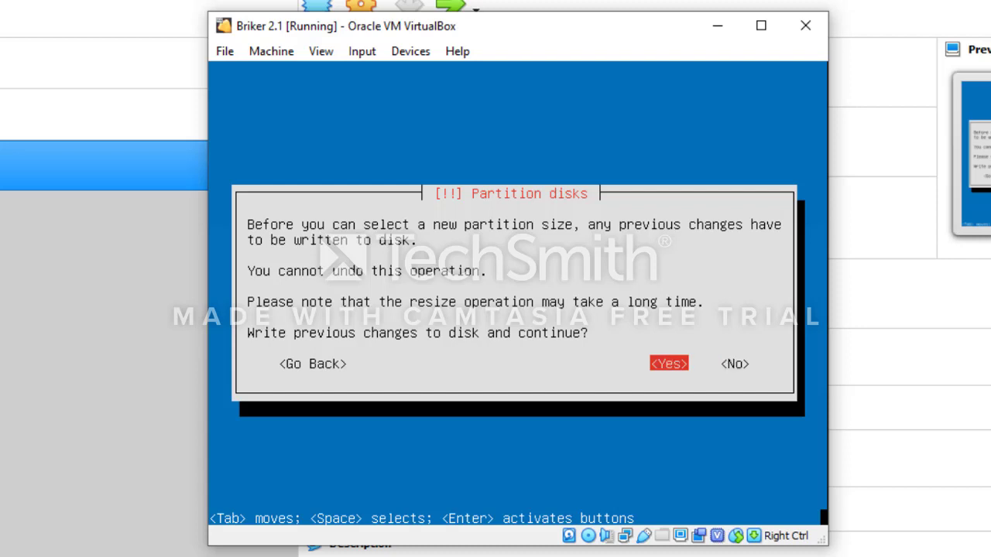
key("Return")
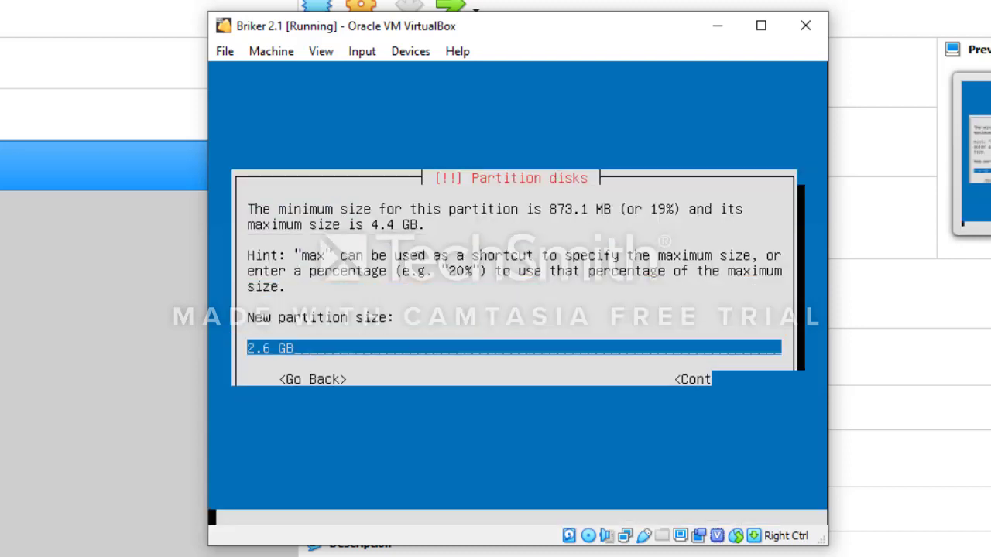
Keep the partition size at 2.6 GB and write the partition changes to disk
key("Tab")
key("shift+Tab")
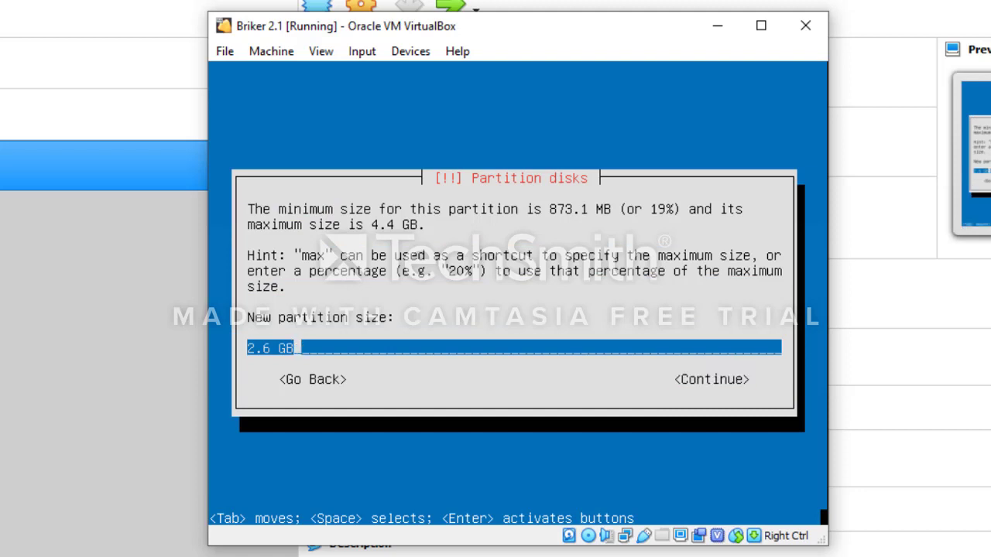
key("Tab")
key("shift+Tab")
key("Tab")
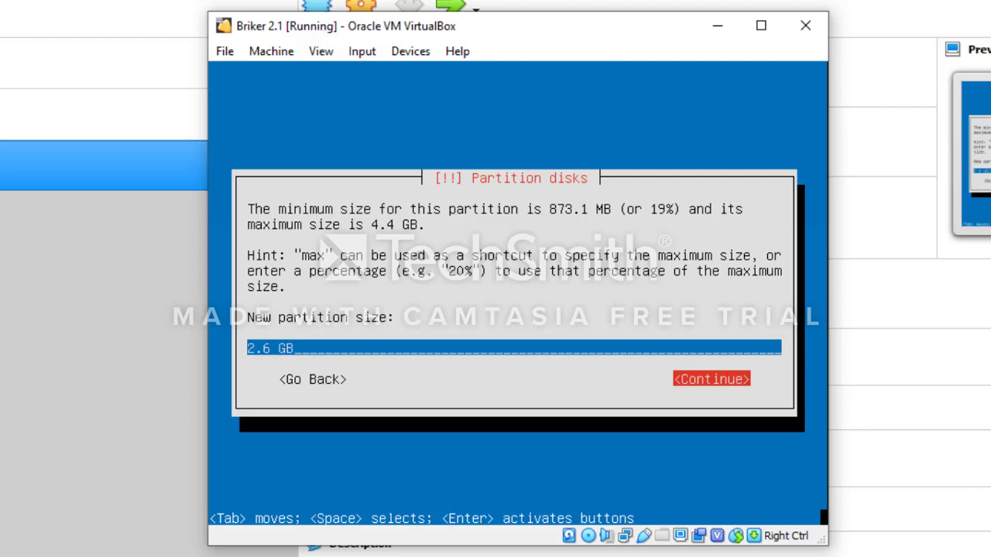
key("Return")
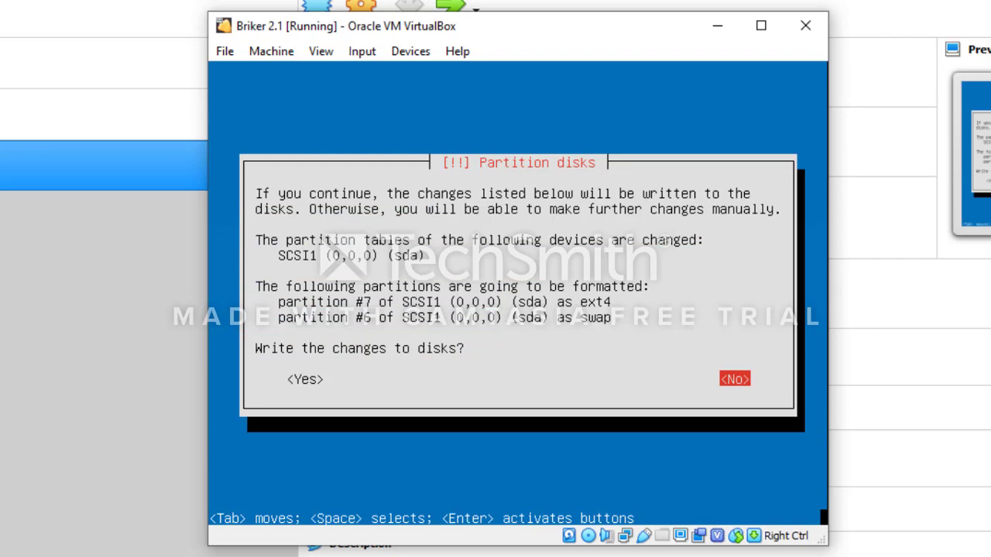
key("Tab")
key("Return")
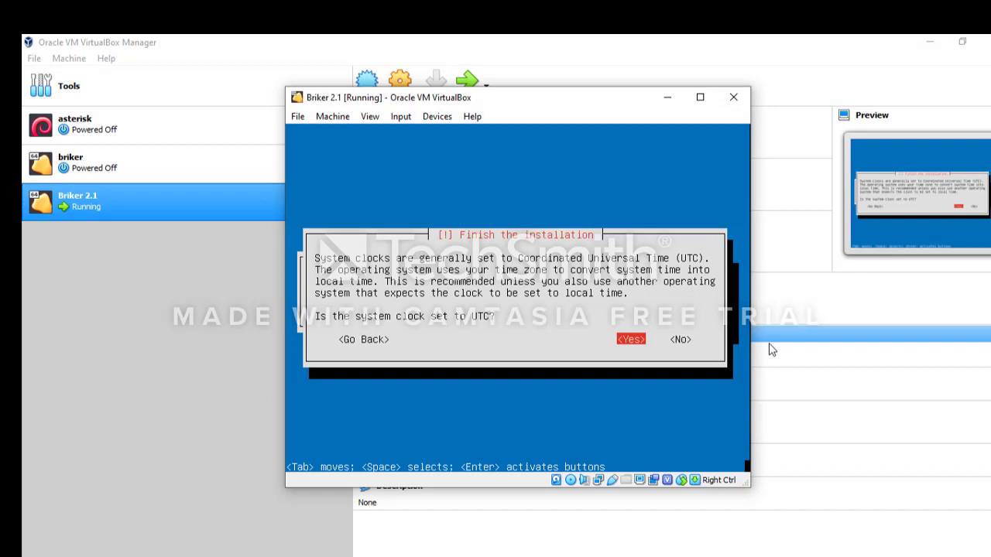
Answer Yes that the system clock is set to UTC
key("Return")
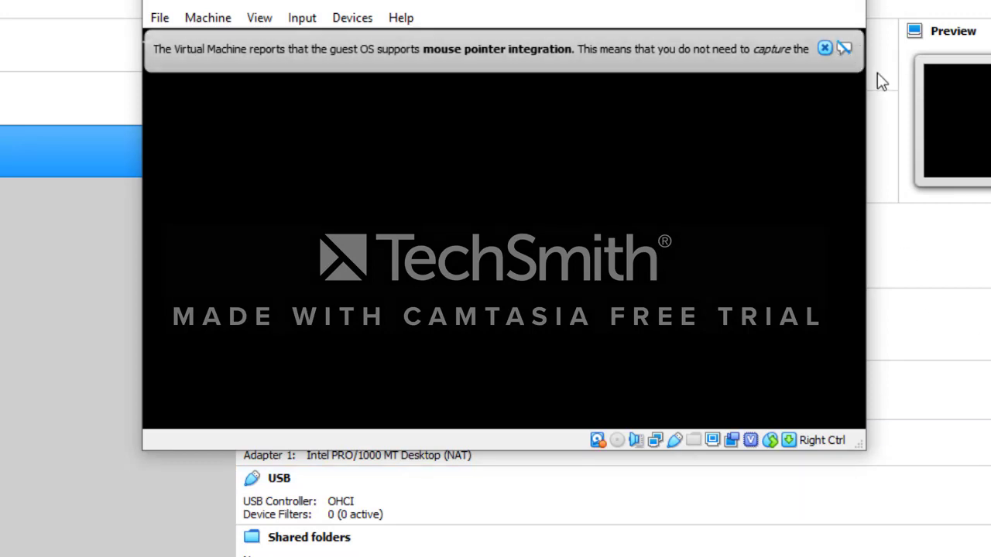
Dismiss the mouse pointer integration banner while the VM boots to the ippbx login
left_click(824, 48)
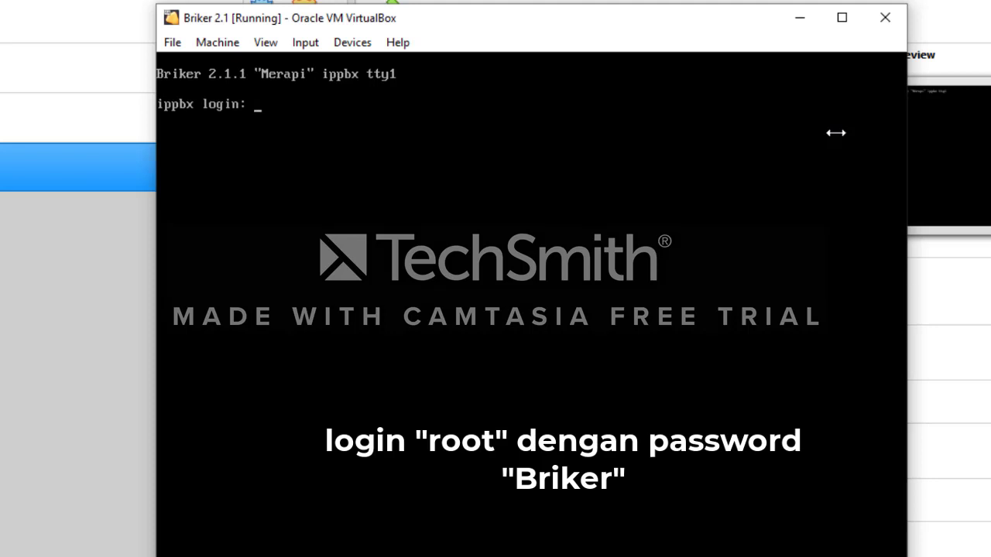
Log in to the console as root and begin typing the vi command
type("root")
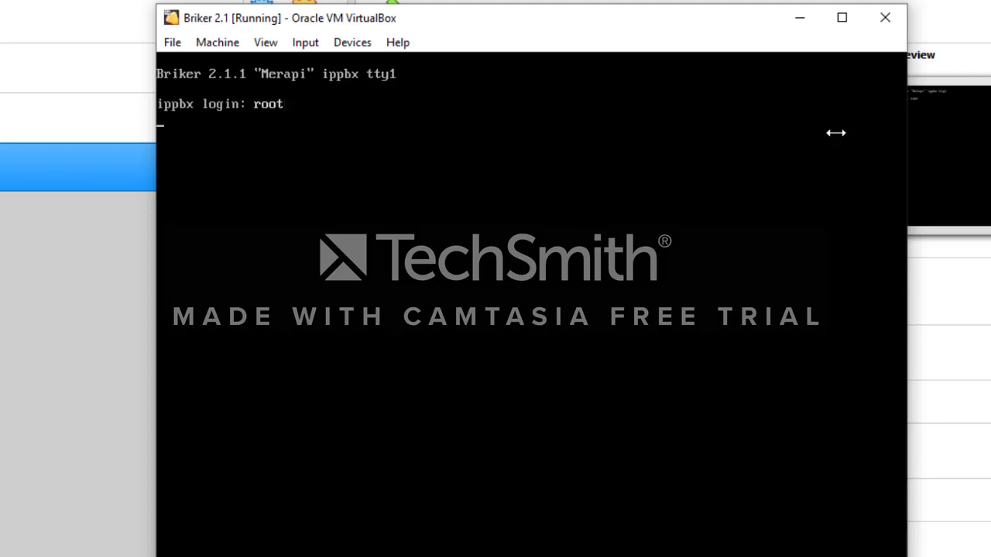
key("Return")
key("Return")
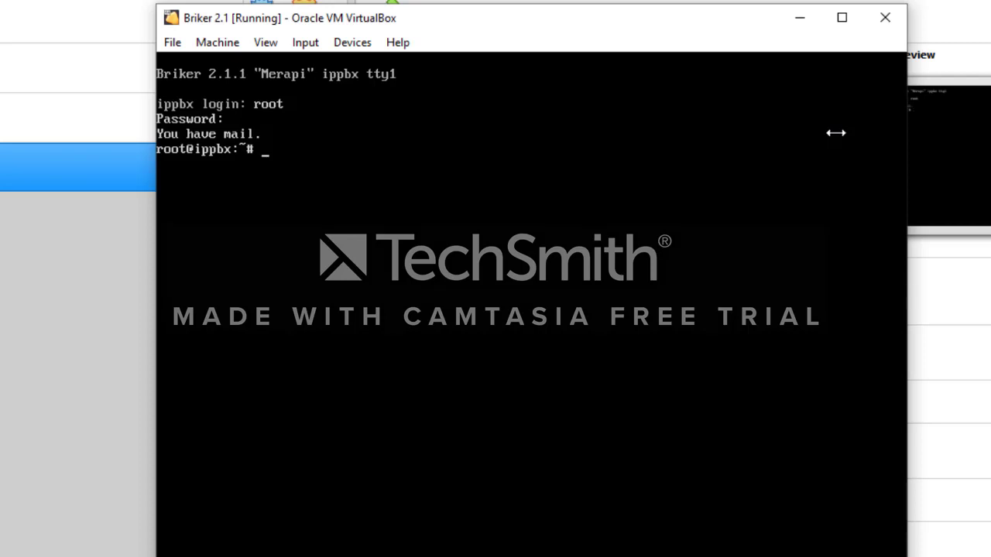
type("vi /etc/netw")
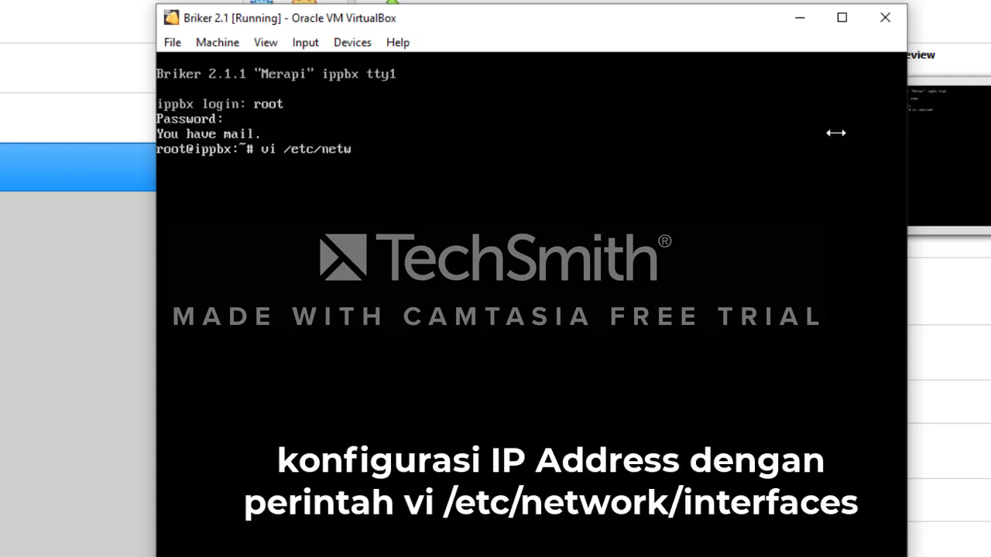
Open /etc/network/interfaces in vi
type("ork/")
type("interf")
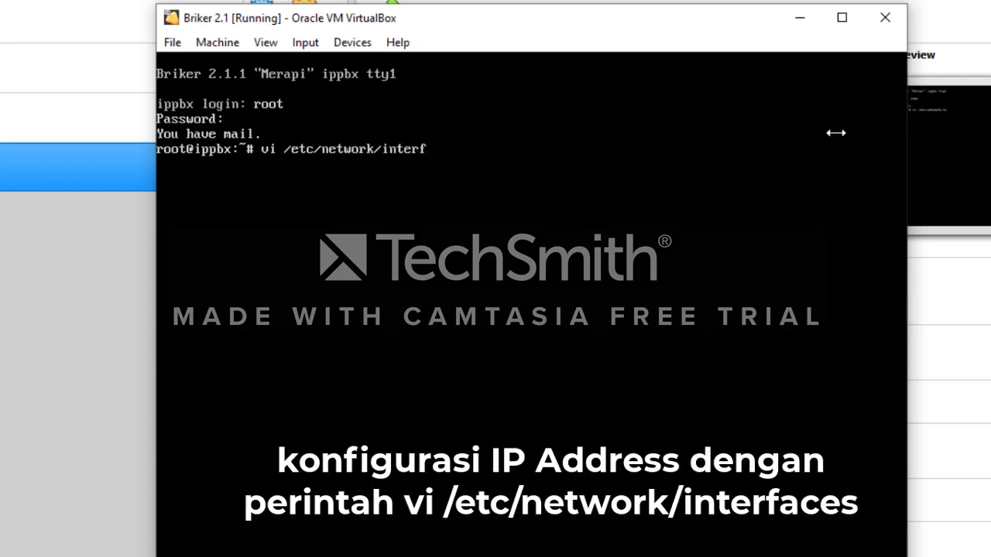
type("aces")
key("Return")
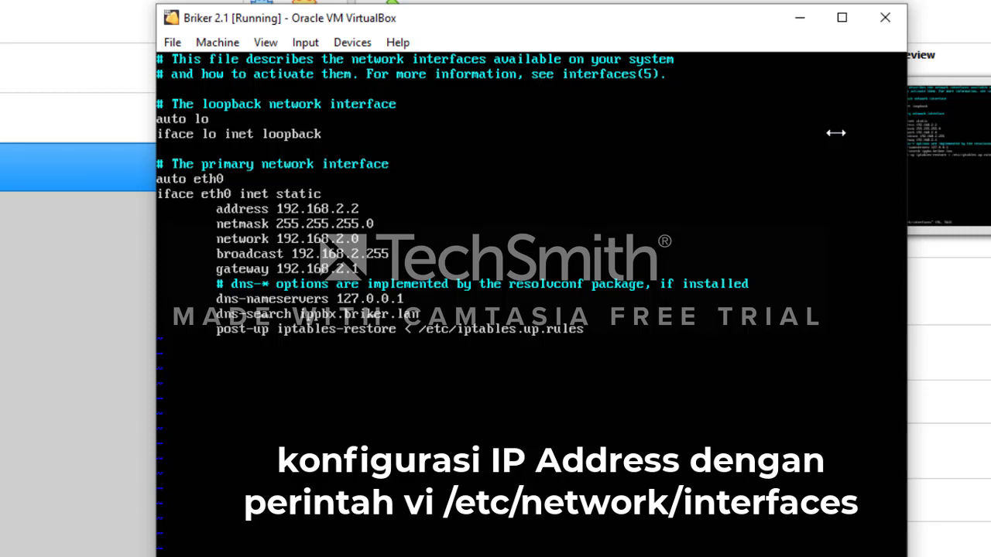
Change eth0's address to 192.168.10.2 in vi
key("Right")
key("Right")
key("Right")
key("Right")
key("Right")
key("Right")
key("Right")
key("Right")
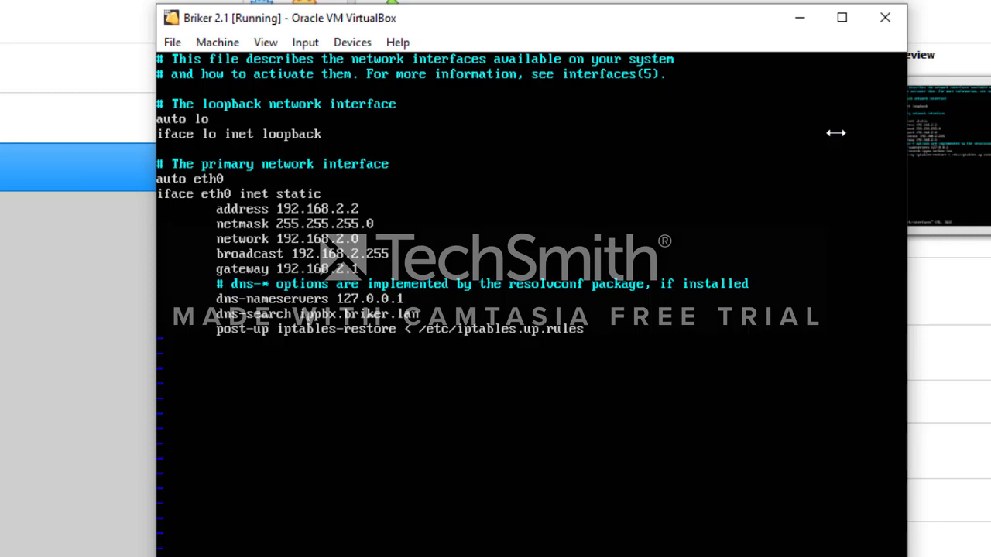
key("Right")
key("Right")
key("Right")
key("Left")
type("xi10")
key("Escape")
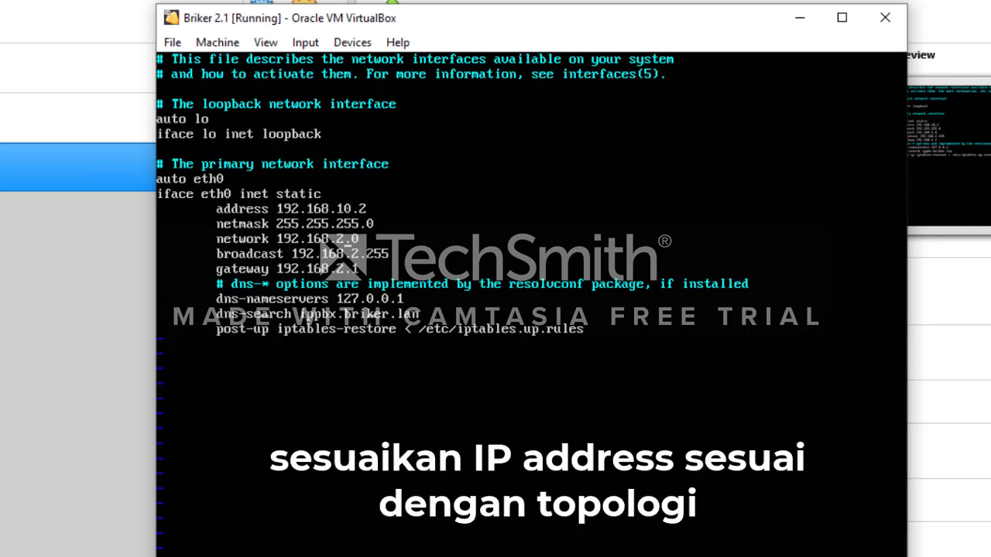
Change the network to 192.168.10.0 and gateway to 192.168.10.1, then save with :wq!
type("xi10xi10")
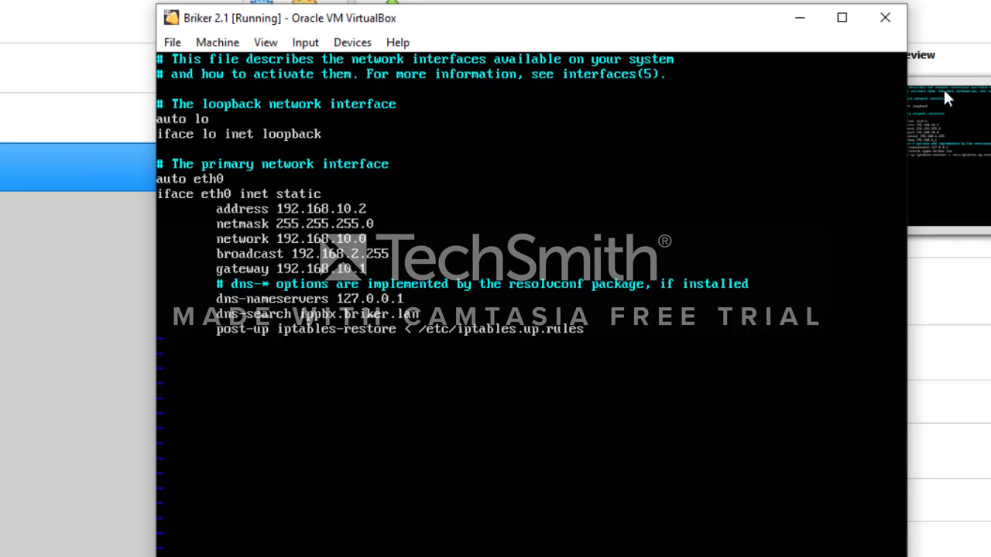
key("Down")
key("Right")
key("Right")
key("Right")
key("Right")
key("Right")
key("Right")
key("Right")
key("Right")
key("Right")
key("Right")
key("Right")
key("Right")
key("Right")
key("Right")
key("Right")
key("Right")
key("Right")
key("Right")
key("Right")
key("Right")
type(":wq!")
key("Return")
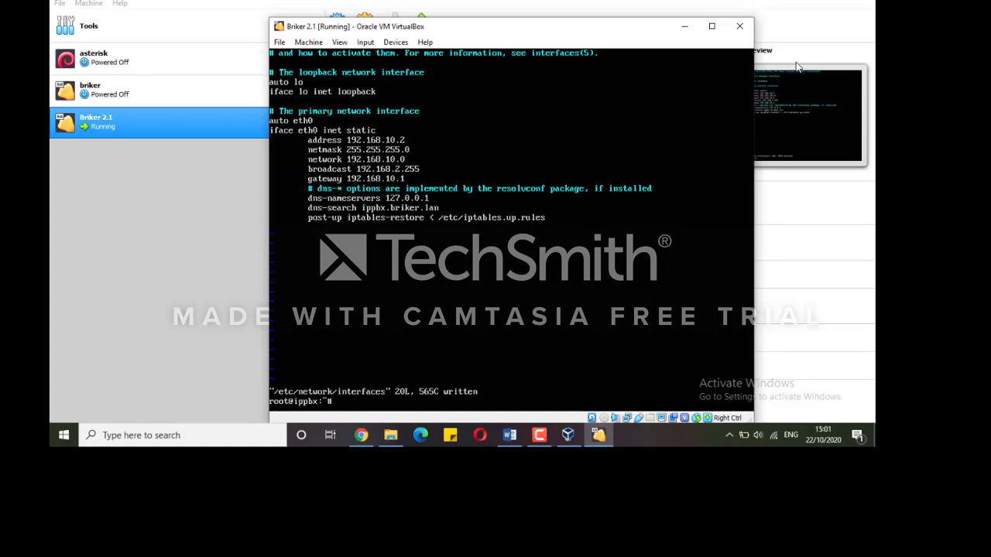
Run /etc/init.d/networking restart, then check with ifconfig that eth0 shows 192.168.10.2
type("/etc/")
type("ini")
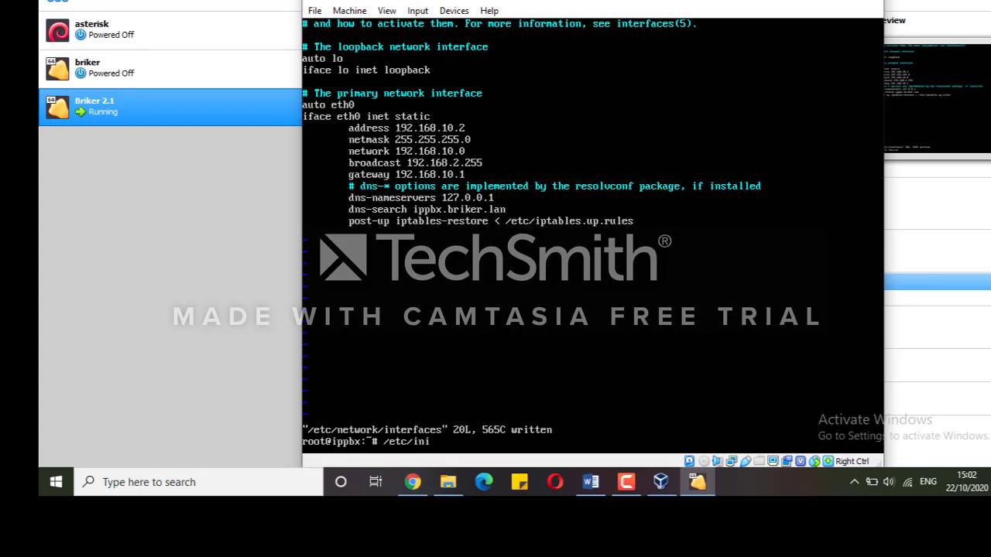
type("t.d/netq")
key("BackSpace")
type("working restart")
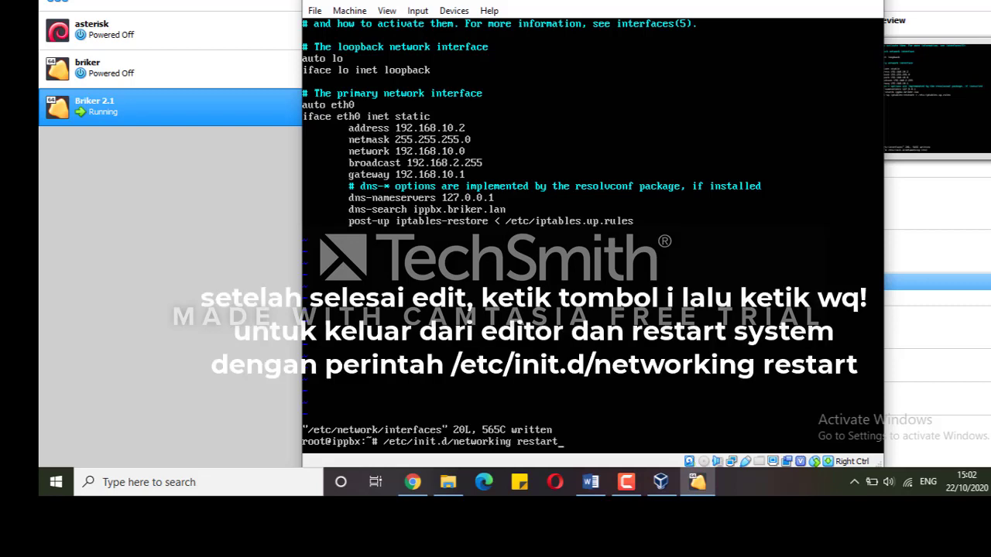
key("Return")
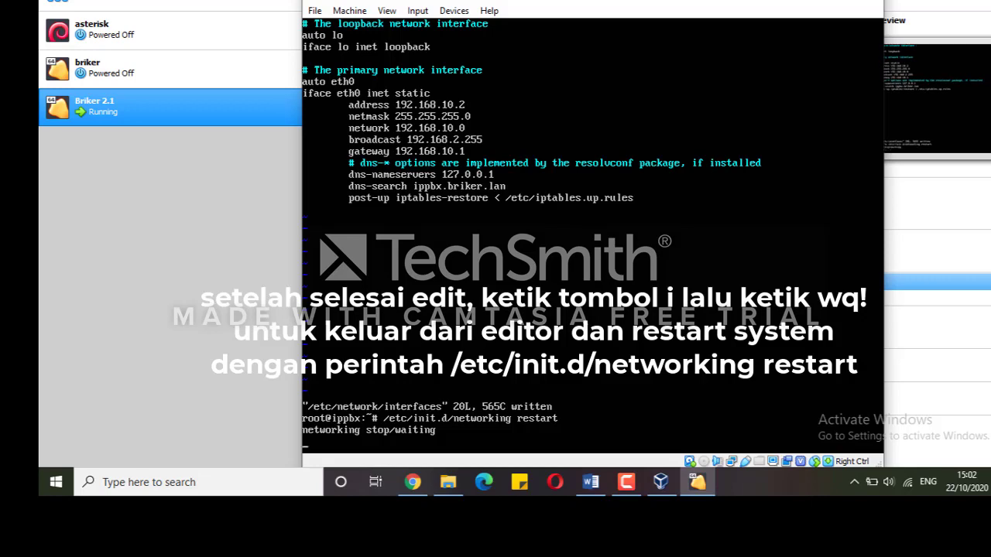
type("ifconfig")
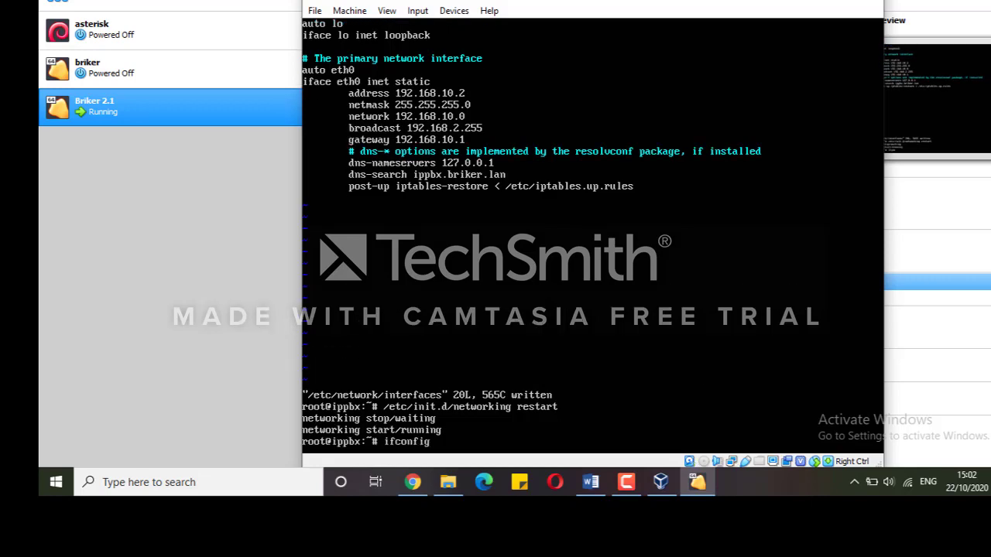
key("Return")
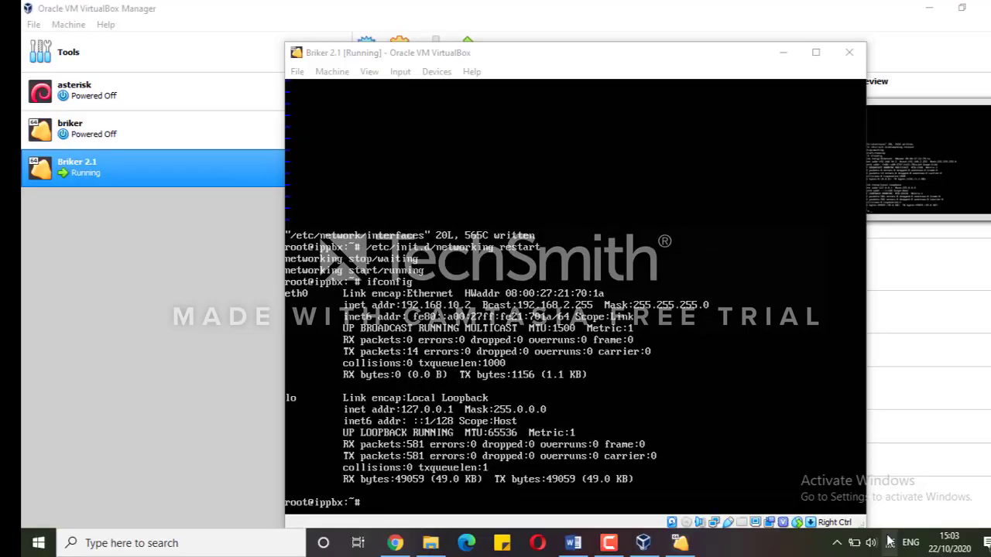
Open Network & Internet settings from the tray network icon and go to the Ethernet page
right_click(907, 481)
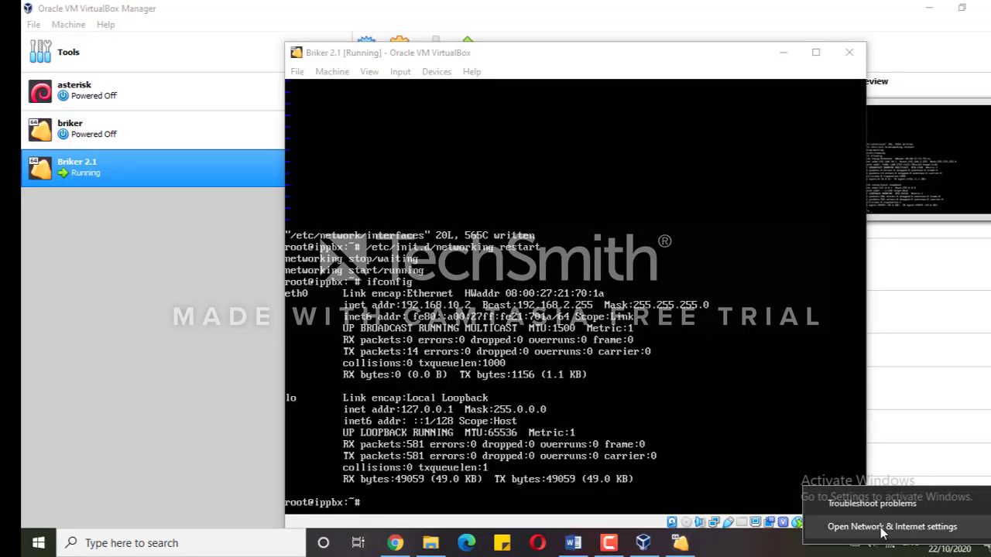
left_click(881, 531)
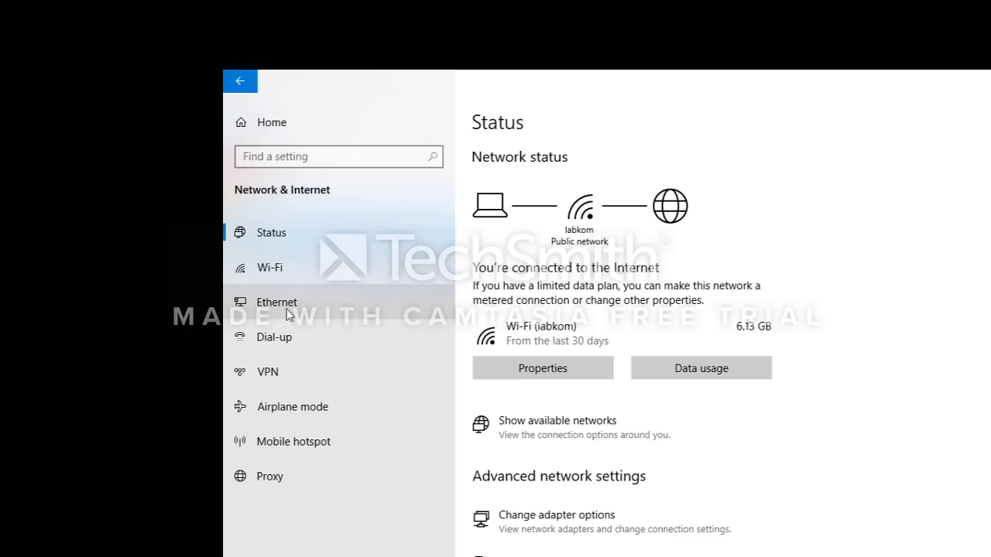
left_click(279, 308)
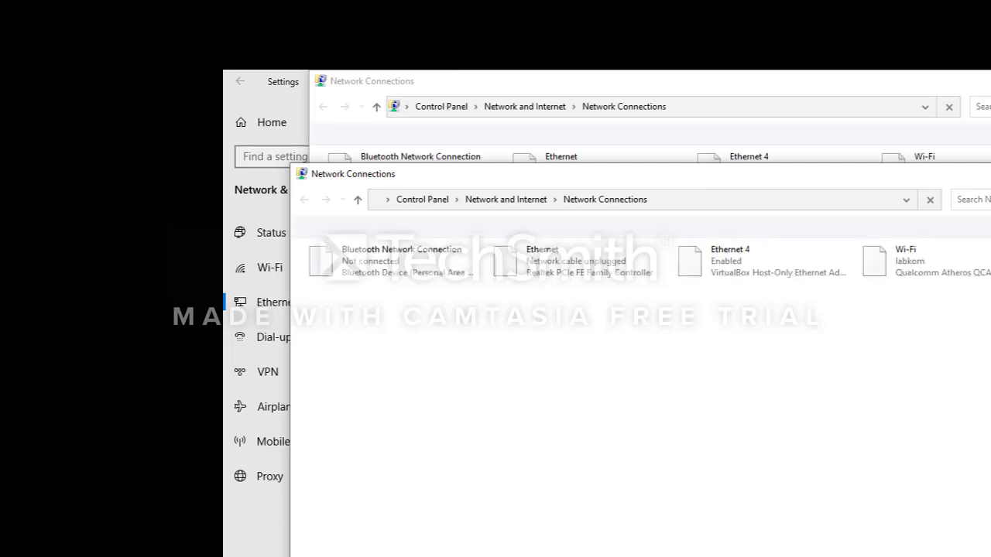
Close the duplicate Network Connections window and open the Ethernet 4 adapter's Properties
left_click(990, 173)
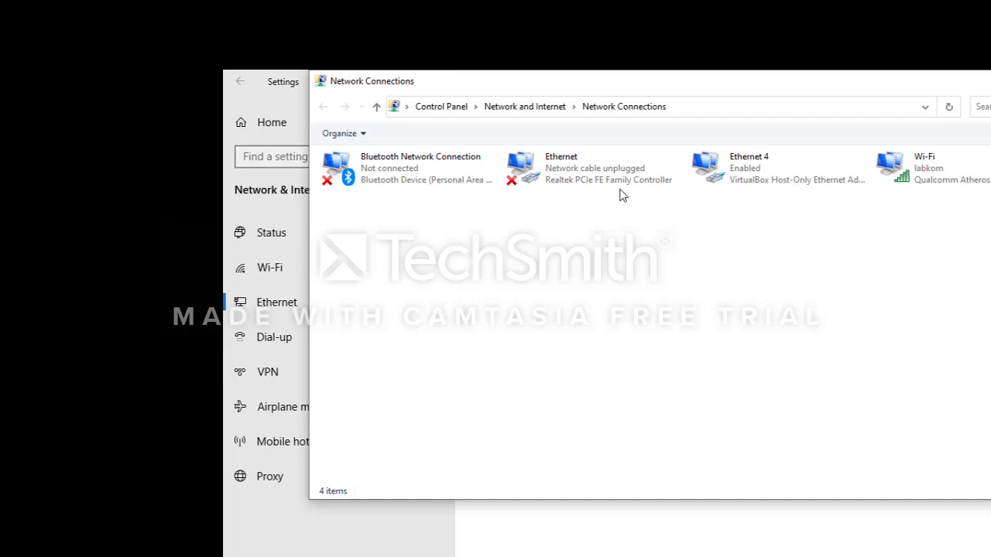
left_click(755, 174)
right_click(754, 174)
left_click(774, 305)
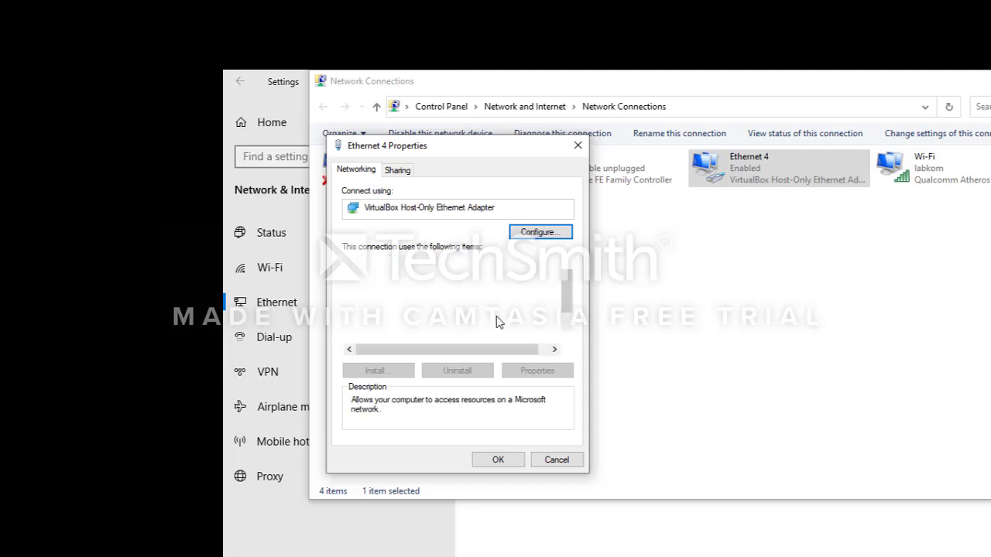
Give Ethernet 4's IPv4 address 192.168.10.3 and gateway 192.168.10.1, then close and minimise the windows
left_click(495, 313)
left_click(536, 371)
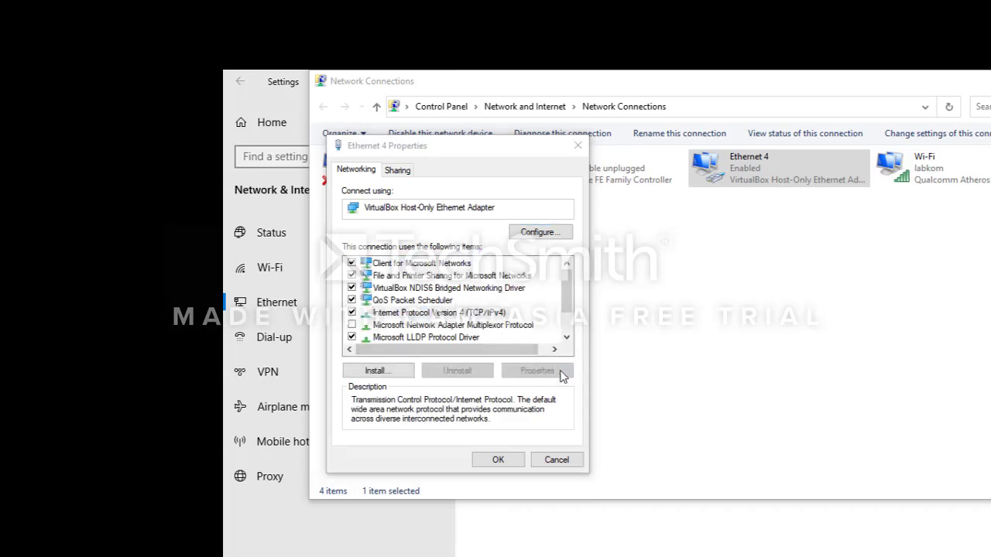
double_click(562, 323)
type("10.3")
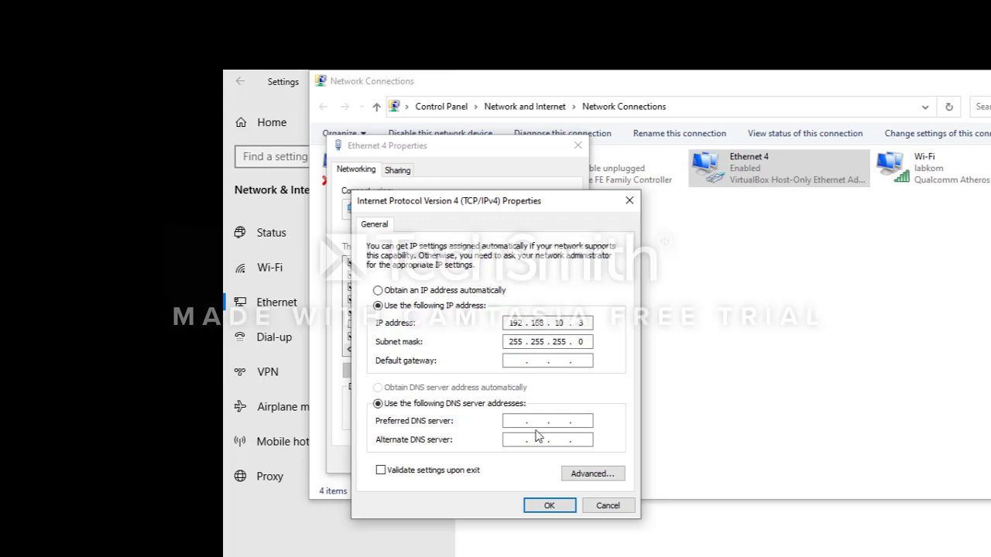
type("192 . 168 . 10 . 1")
left_click(554, 492)
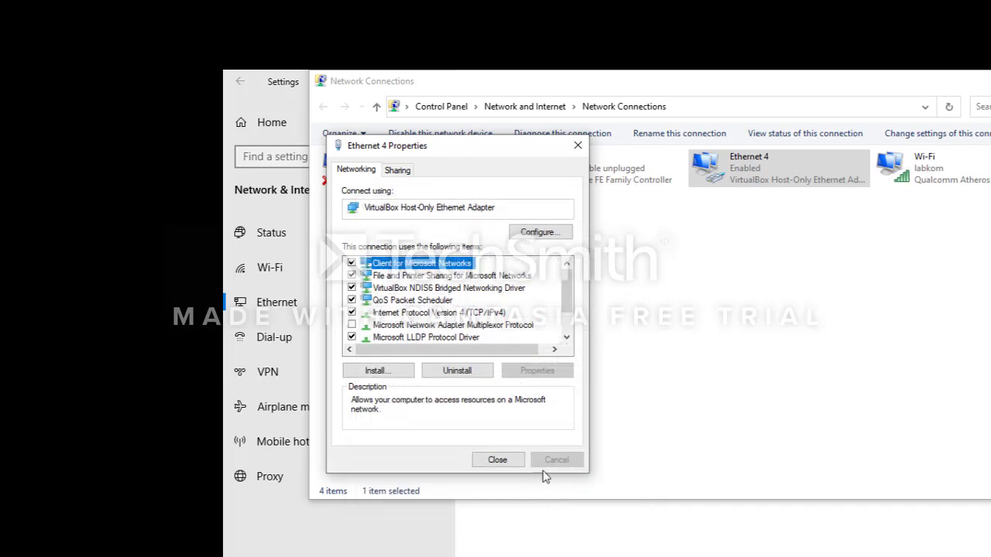
left_click(497, 461)
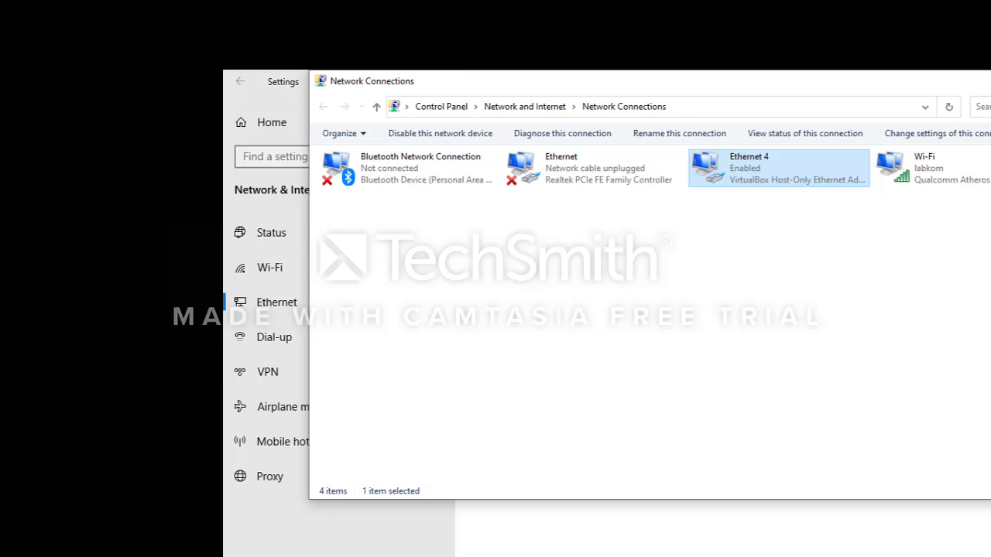
left_click(826, 556)
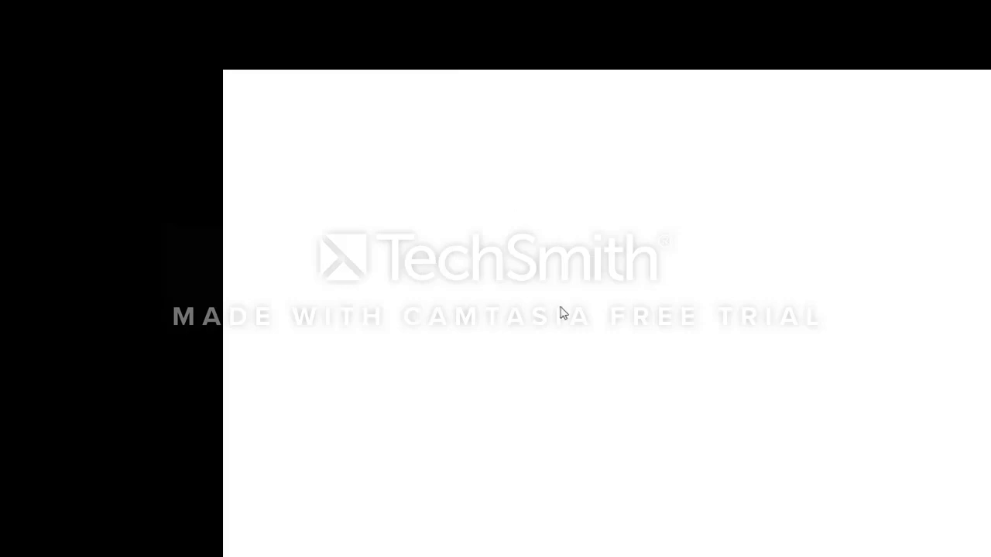
Set Briker 2.1's Adapter 1 to Host-only Adapter (VirtualBox Host-Only Ethernet Adapter) and save
left_click(579, 555)
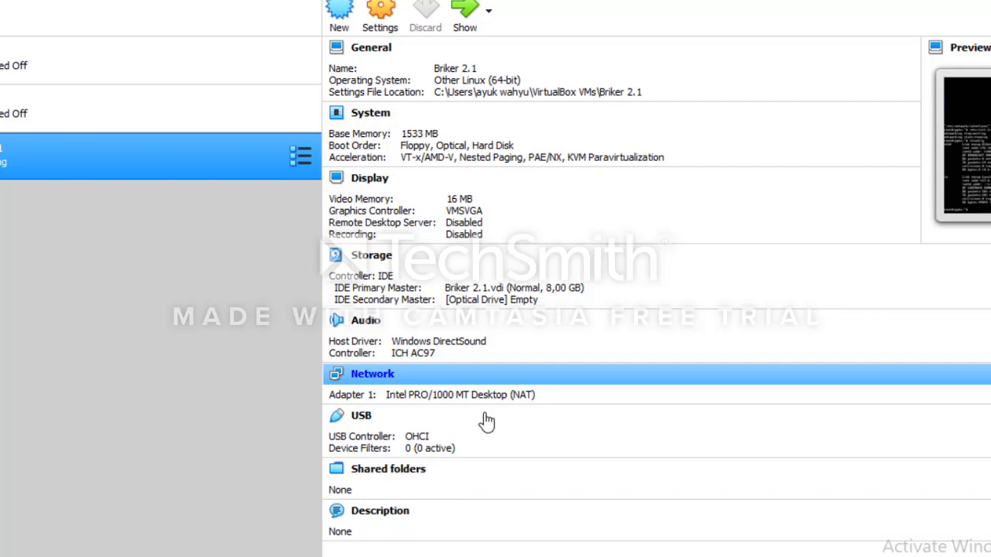
left_click(445, 406)
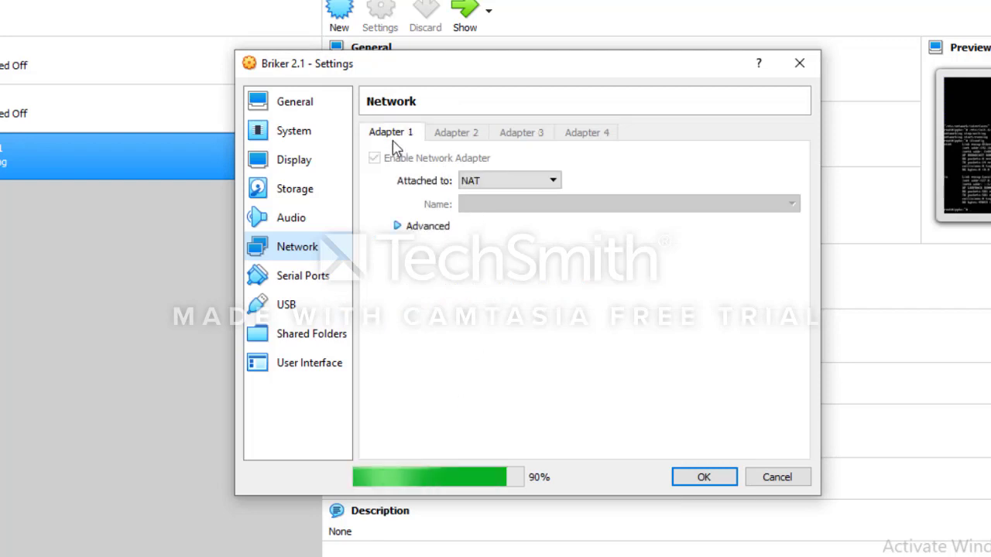
left_click(505, 184)
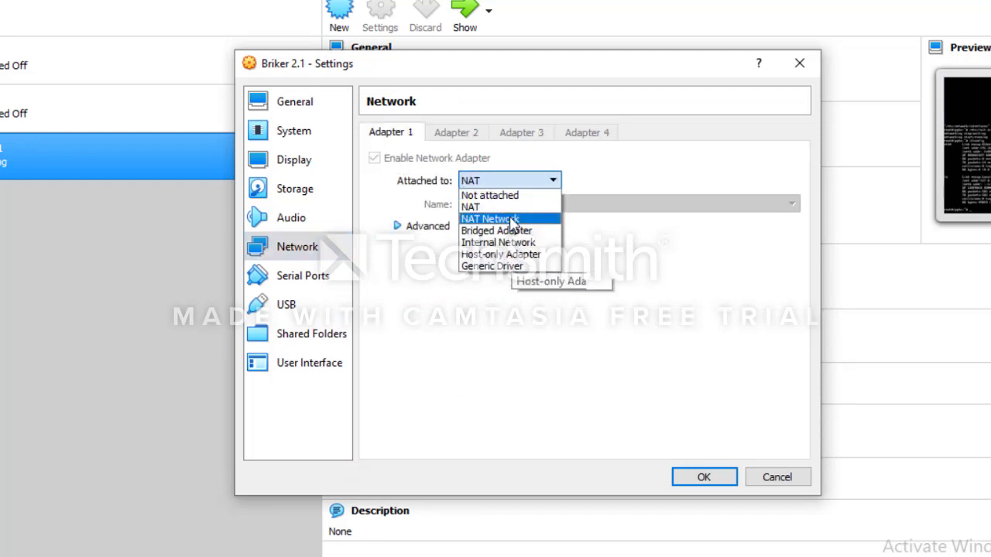
left_click(514, 253)
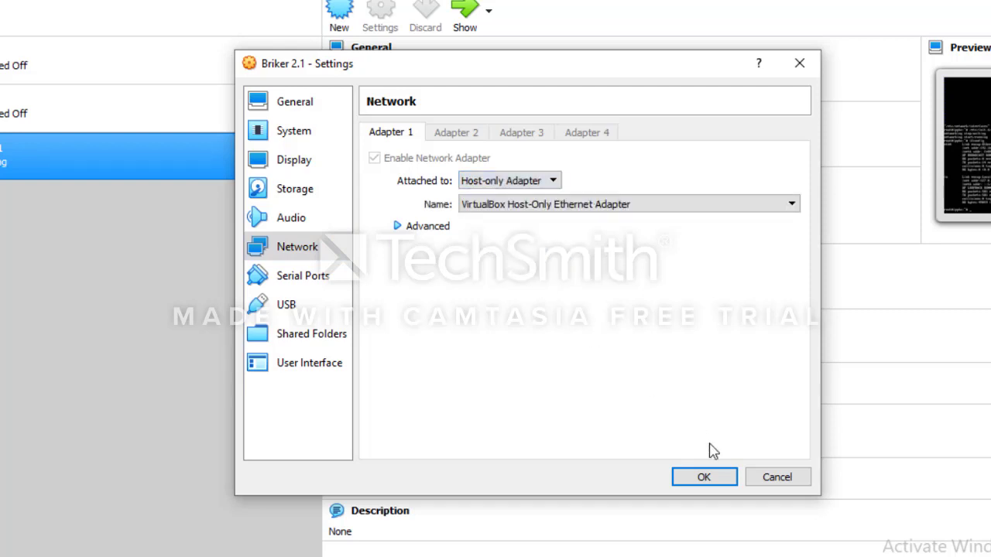
left_click(710, 477)
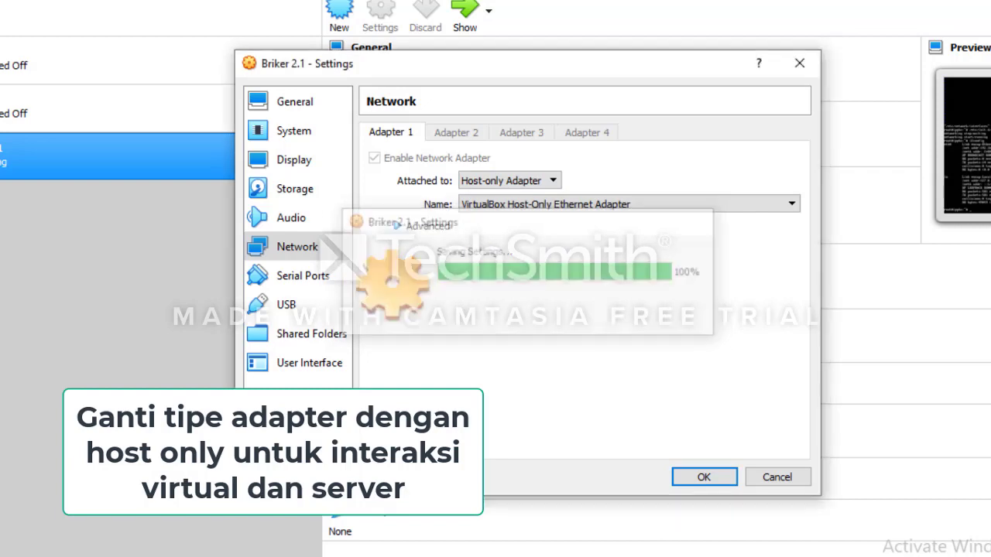
left_click(702, 480)
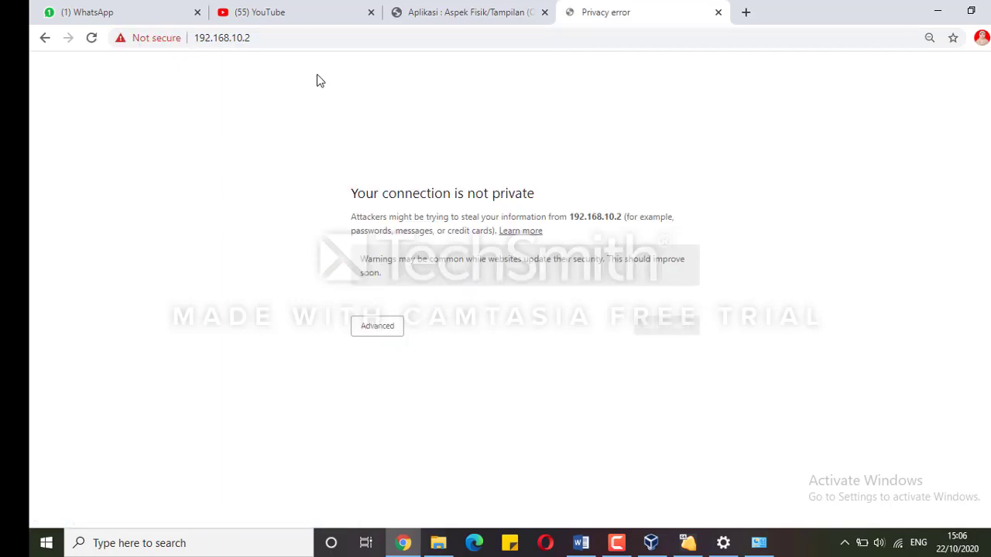
Bypass Chrome's privacy warning via Advanced and proceed to 192.168.10.2 (unsafe)
left_click(376, 347)
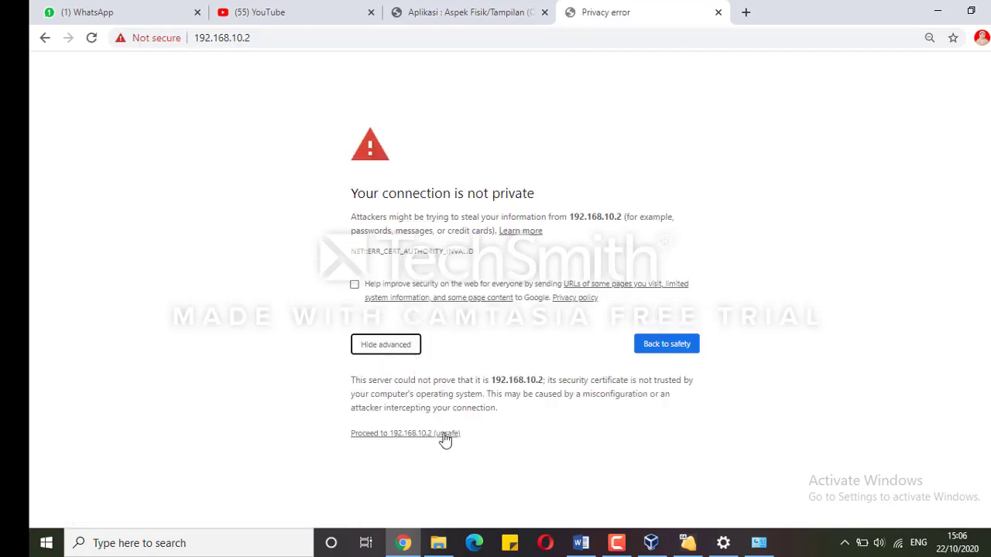
left_click(420, 435)
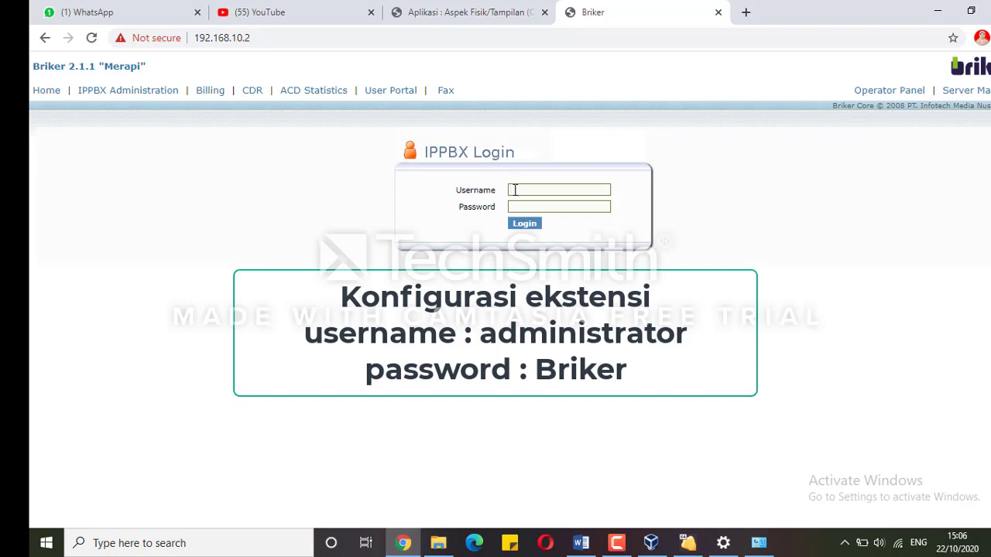
Log in to the IPPBX Login form as administrator with the account password
left_click(565, 195)
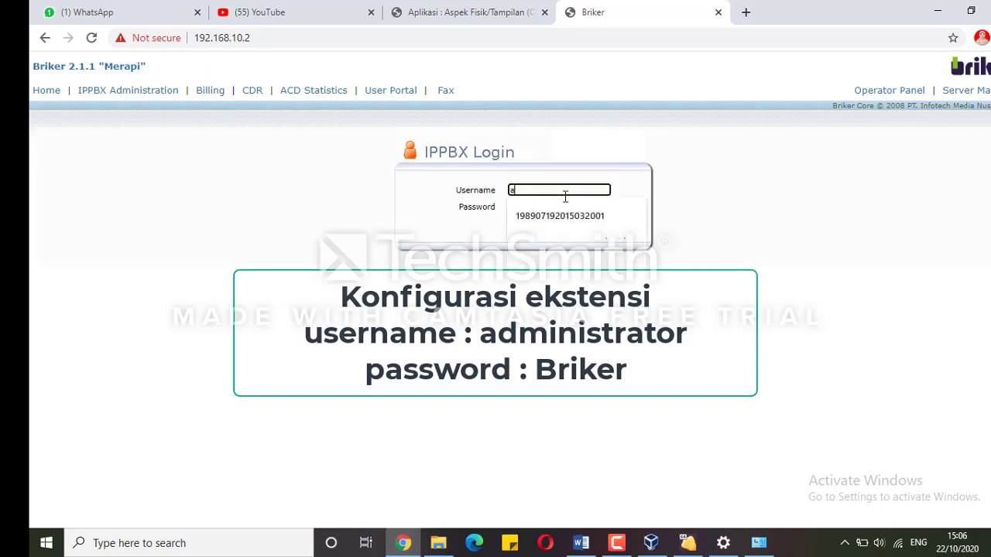
type("a")
left_click(569, 214)
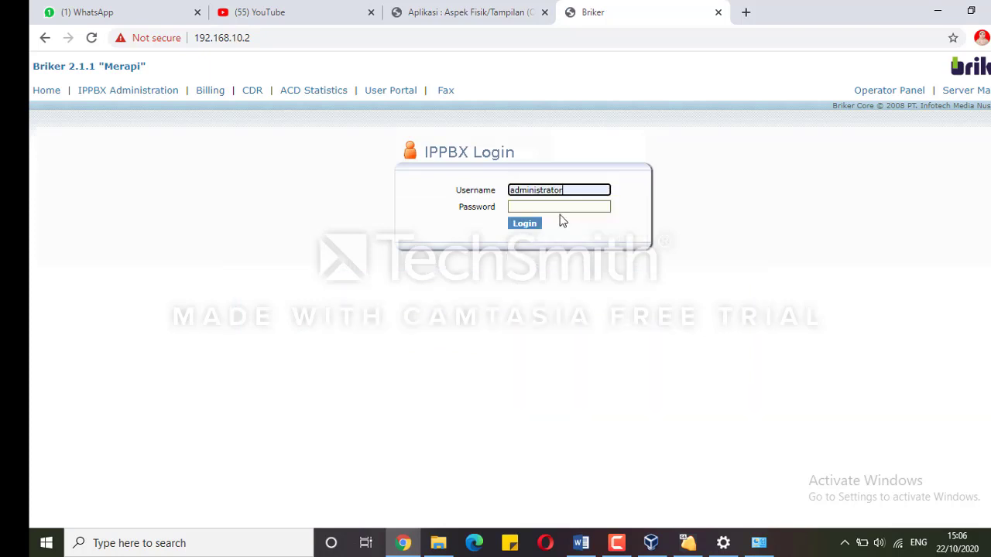
left_click(559, 206)
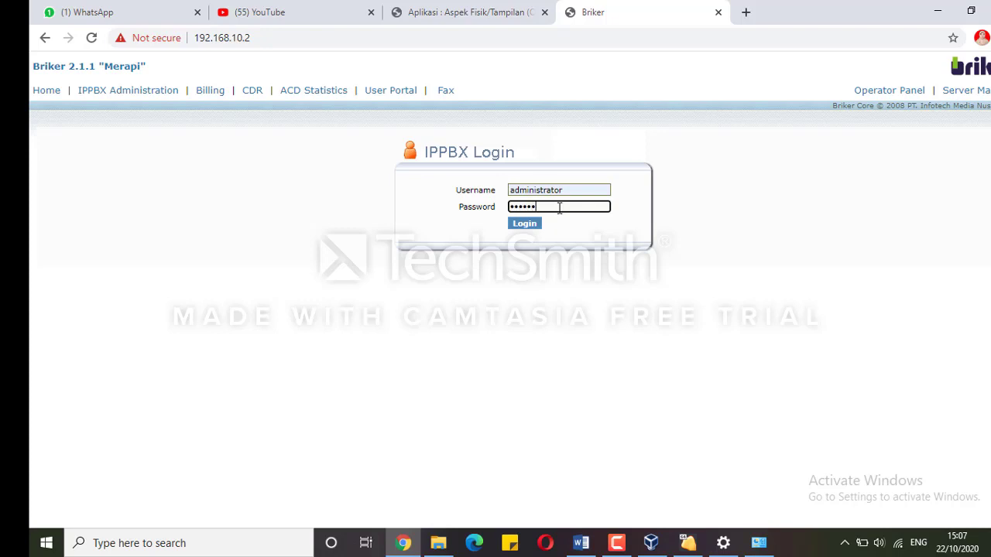
left_click(525, 223)
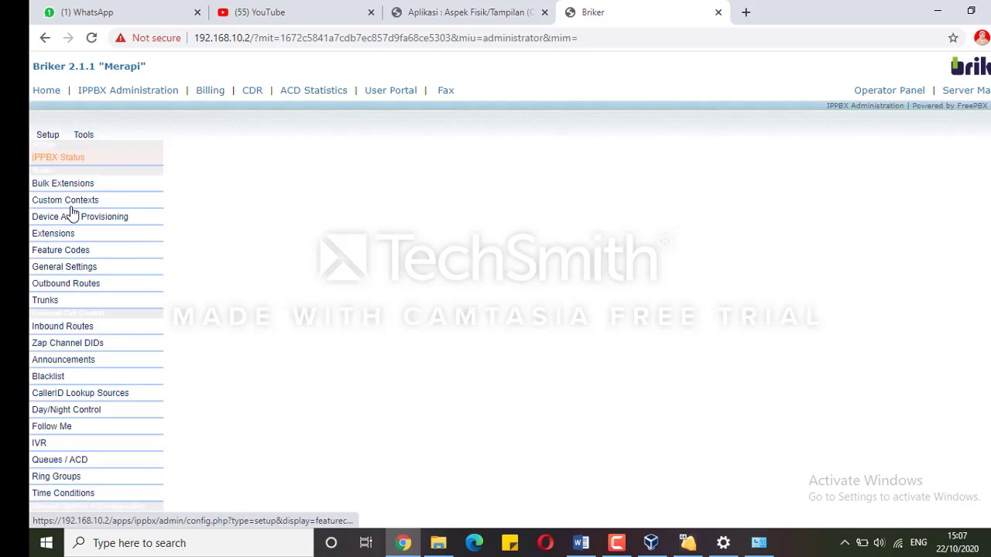
Start a Generic SIP Device under Extensions with extension 123 and display name ServerBriker
left_click(78, 235)
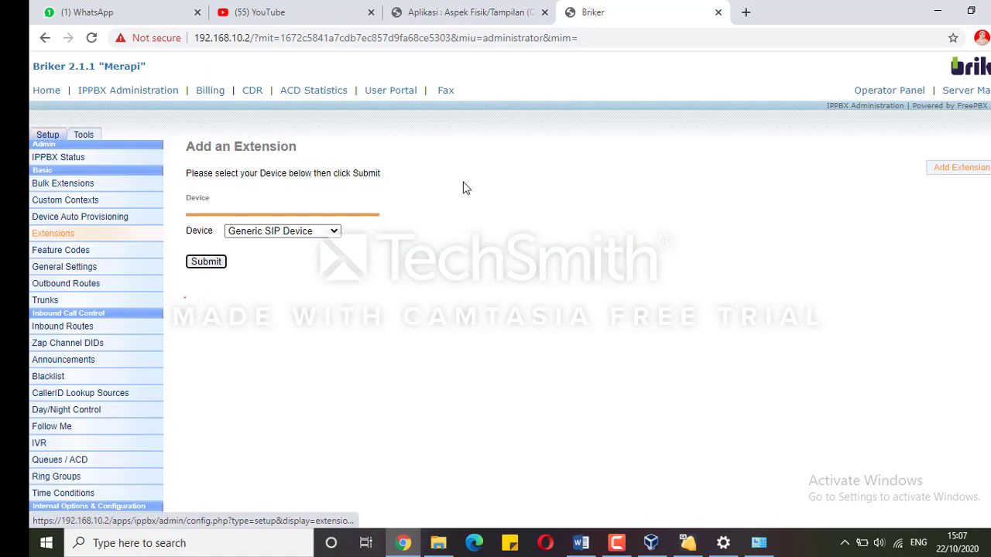
left_click(205, 262)
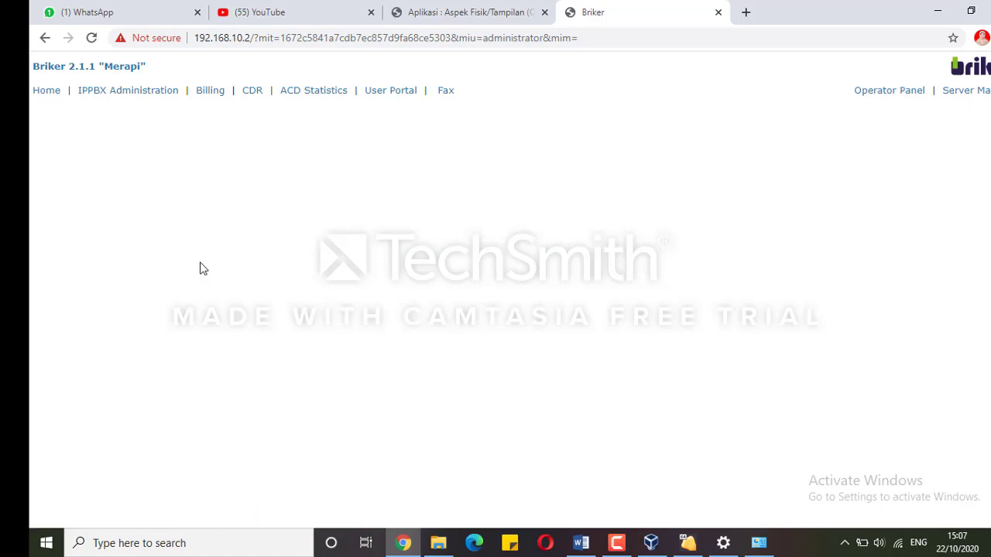
left_click(284, 229)
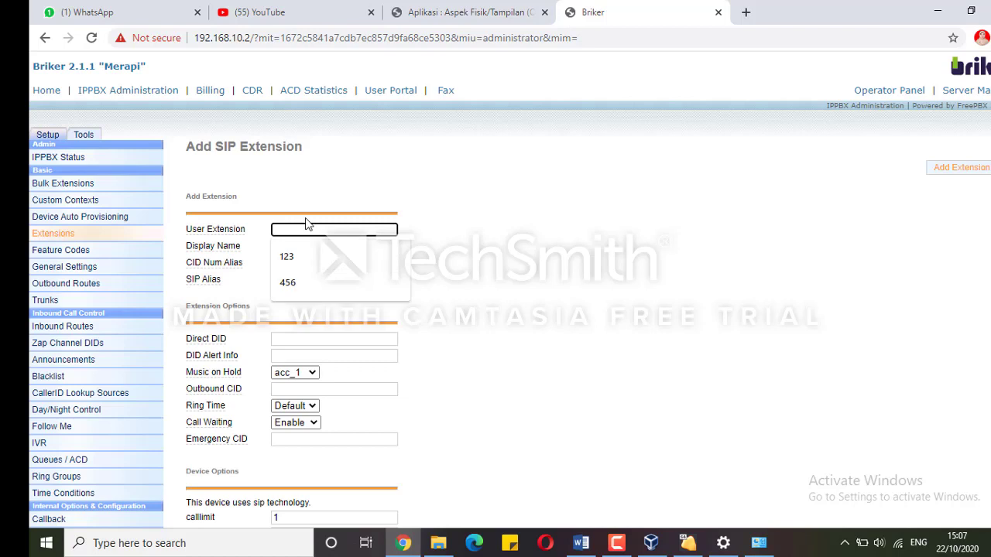
left_click(304, 261)
left_click(307, 246)
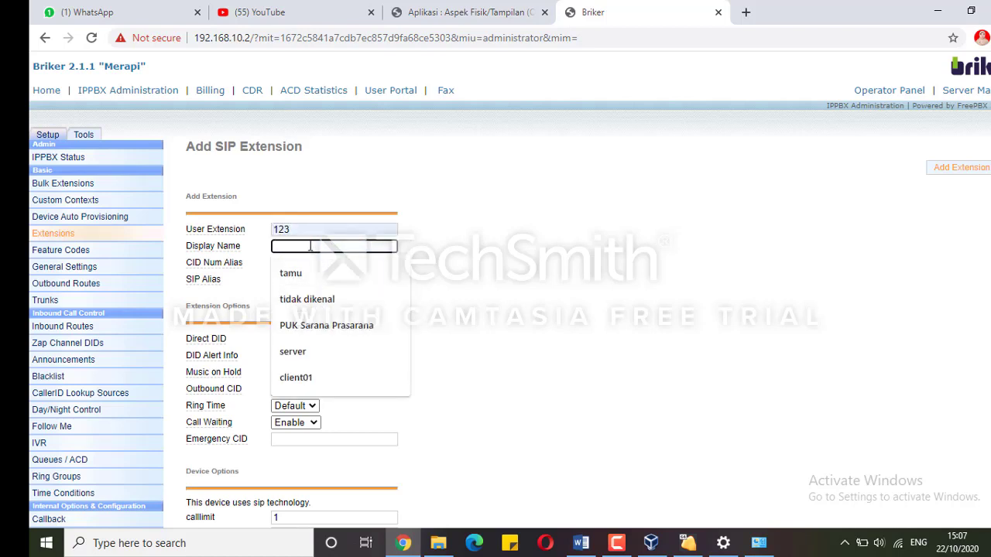
type("ServerBriker")
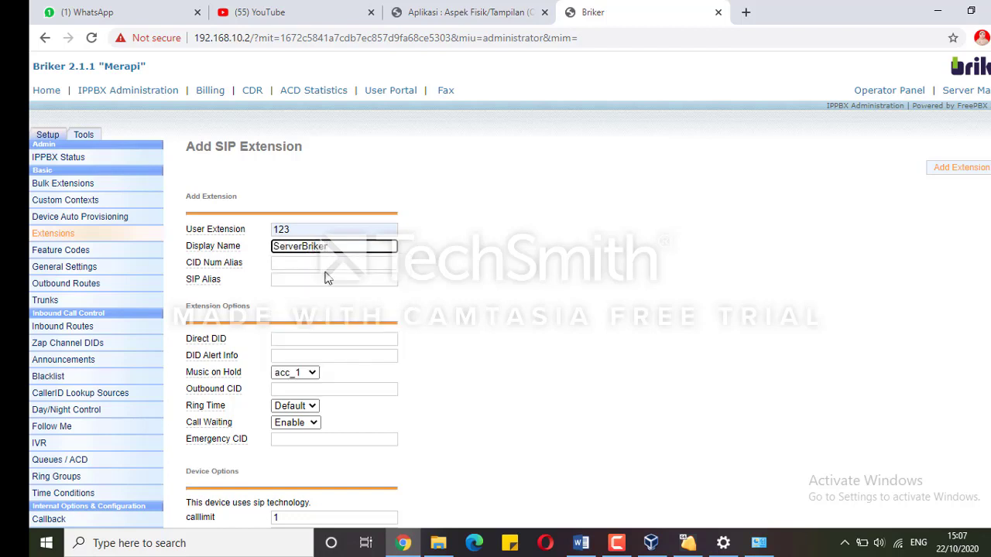
left_click(526, 357)
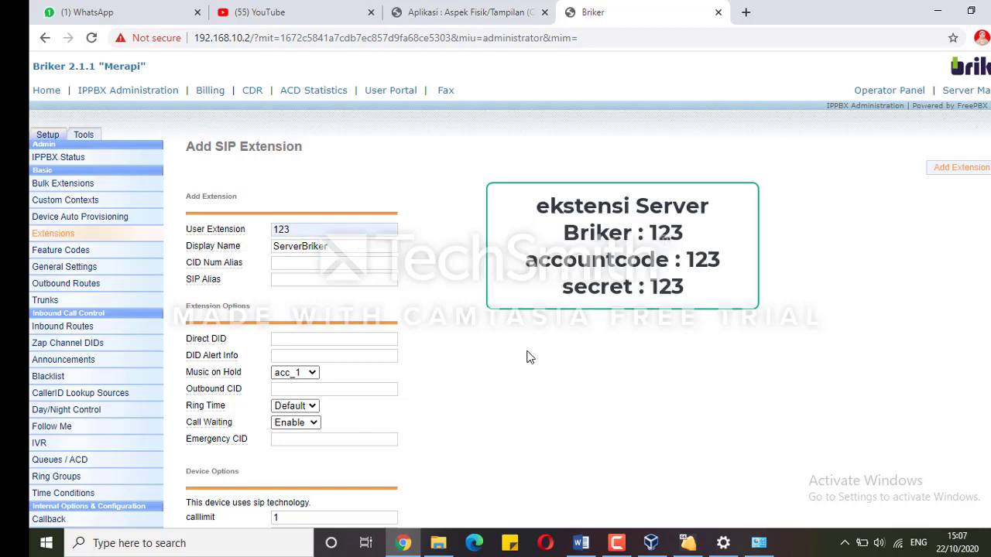
Fill in account code 123 and the extension secret, then submit extension 123
scroll(527, 357, "down", 10)
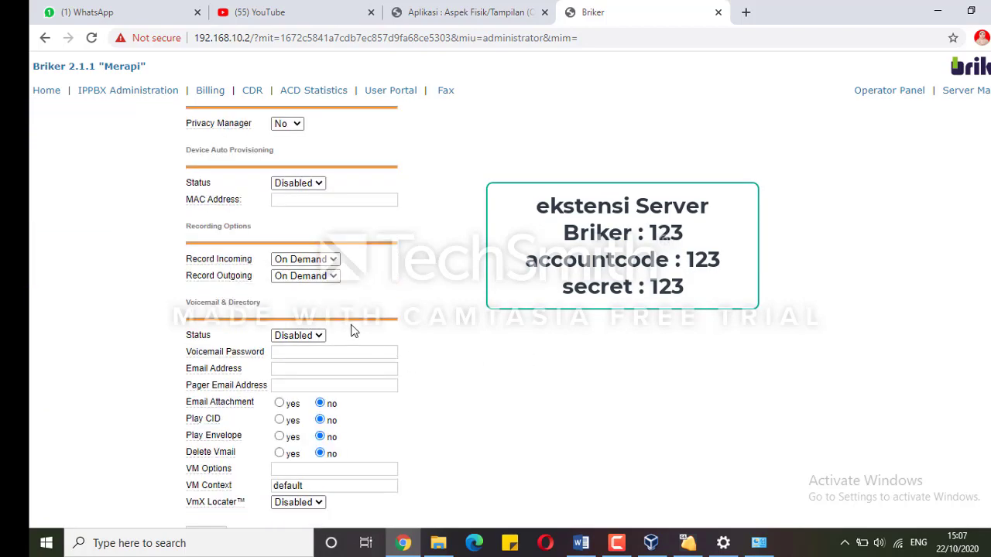
scroll(353, 332, "down", 1)
scroll(345, 304, "up", 5)
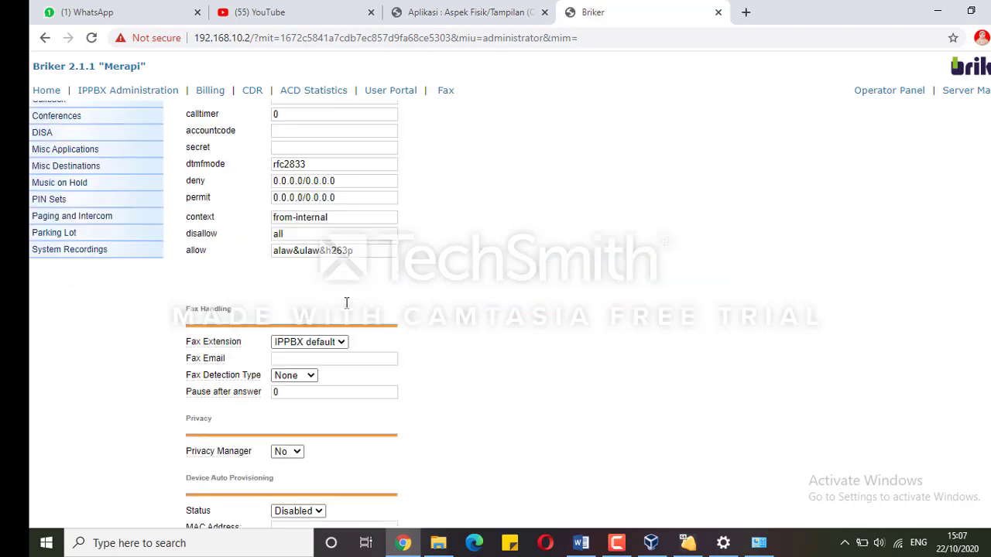
left_click(277, 130)
type("123")
left_click(281, 147)
type("123")
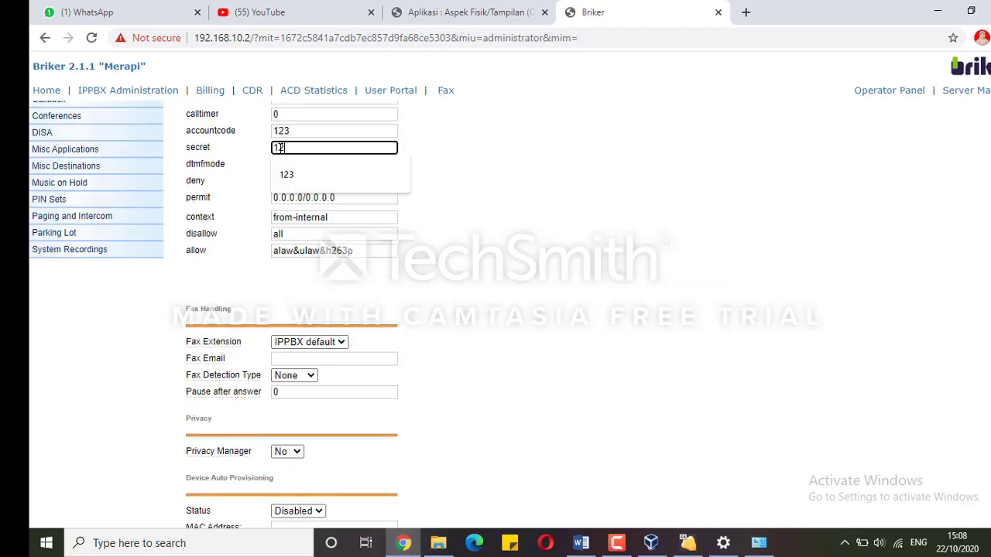
left_click(518, 223)
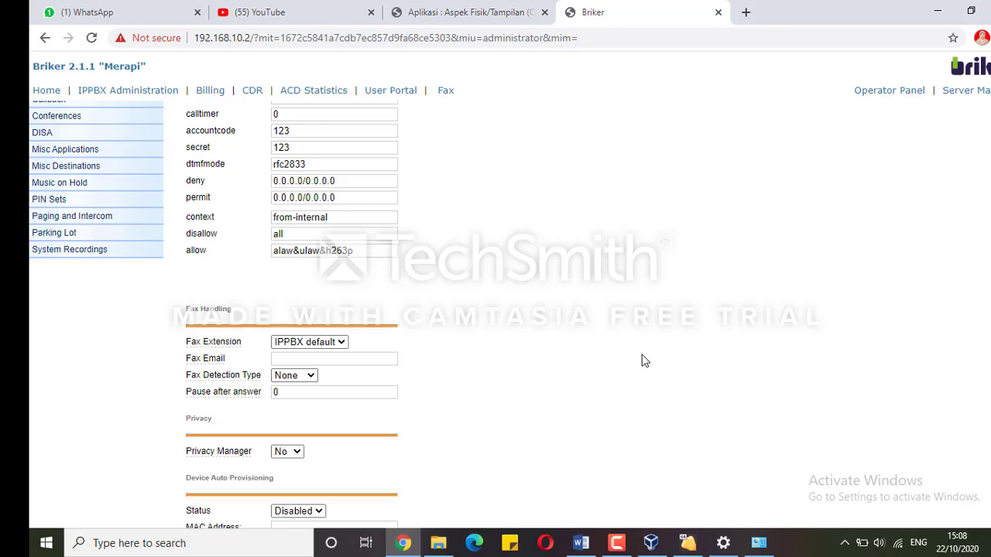
scroll(642, 360, "down", 5)
left_click(205, 488)
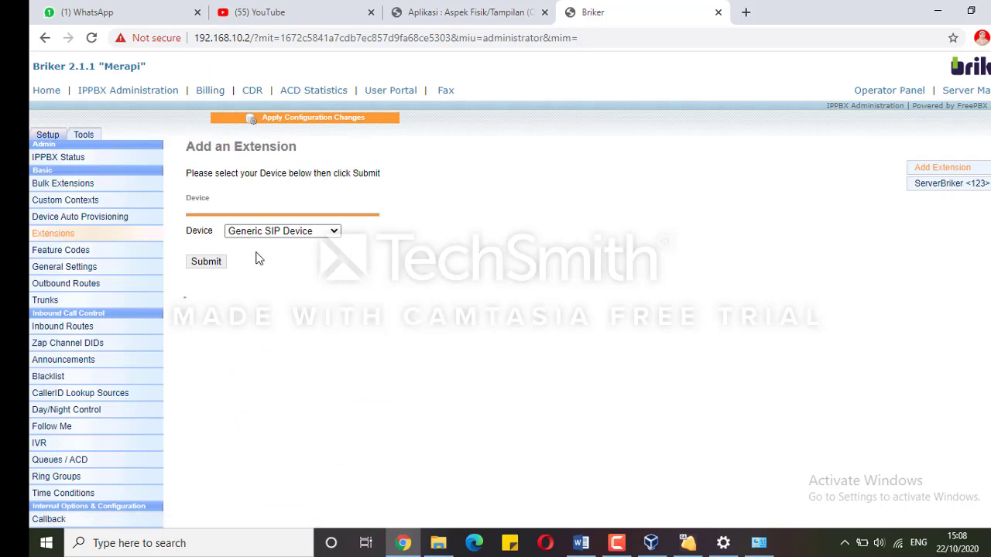
Add another Generic SIP Device with user extension 567 and display name ClientBriker
left_click(207, 262)
left_click(279, 229)
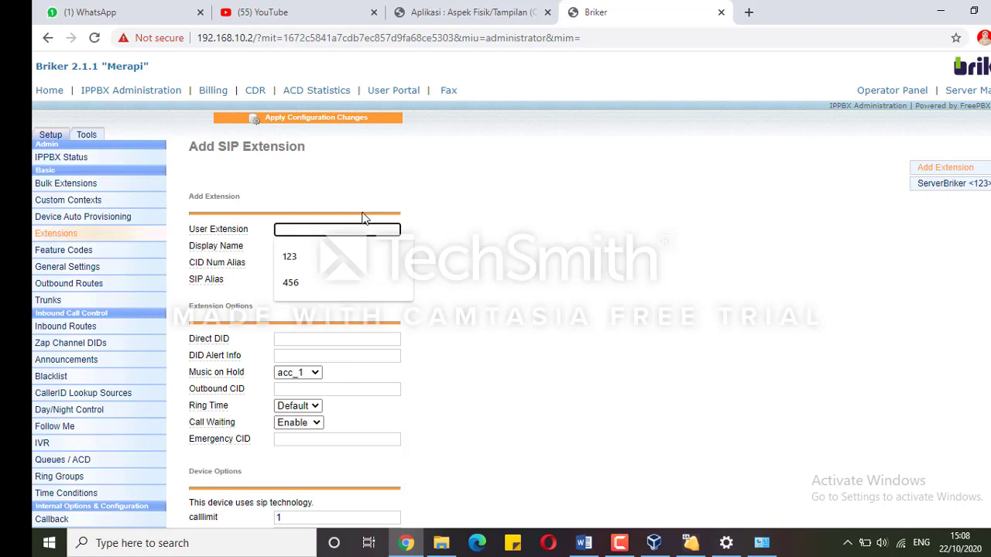
type("567")
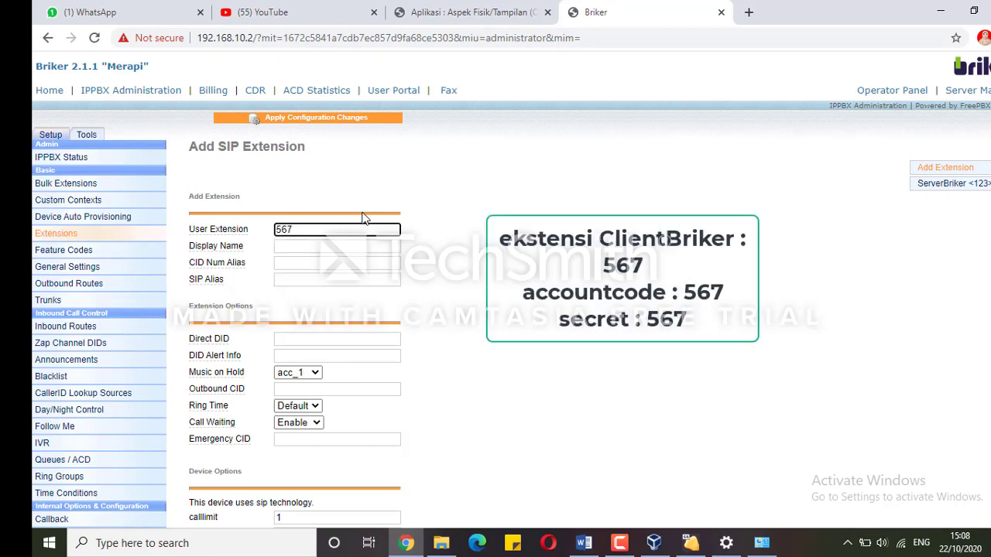
left_click(327, 246)
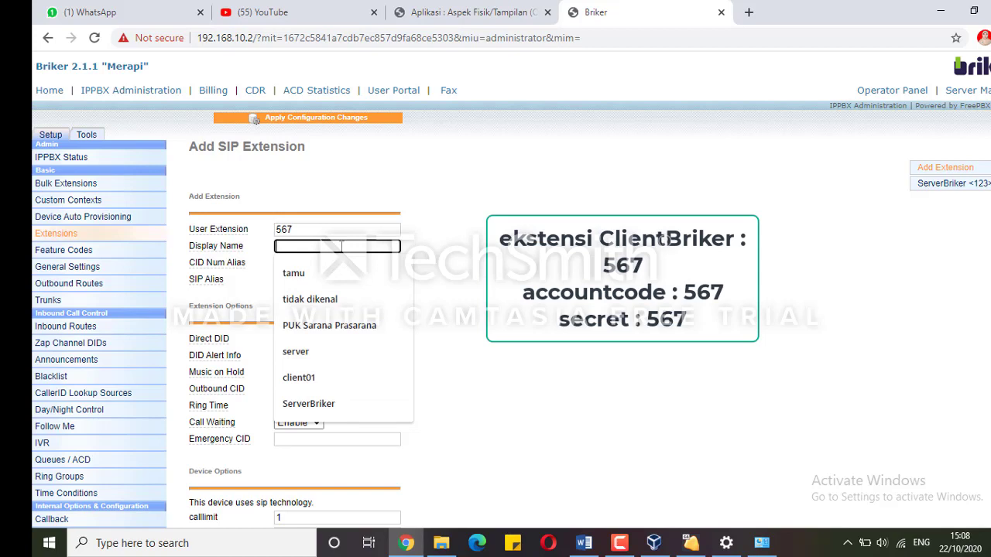
type("ClientBriker")
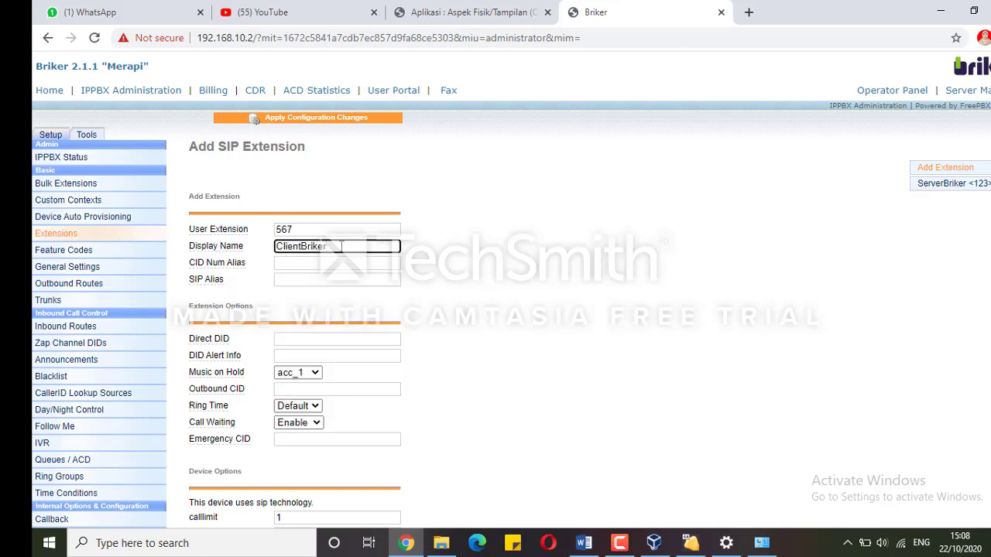
scroll(331, 396, "down", 5)
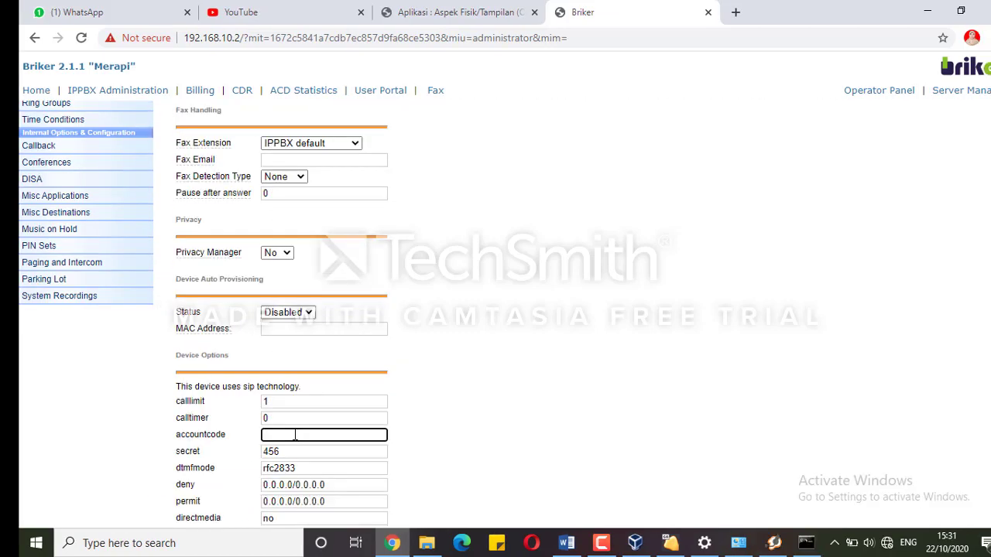
Enter account code 567, replace the secret, and submit extension ClientBriker <567>
type("567")
left_click_drag(290, 450, 261, 451)
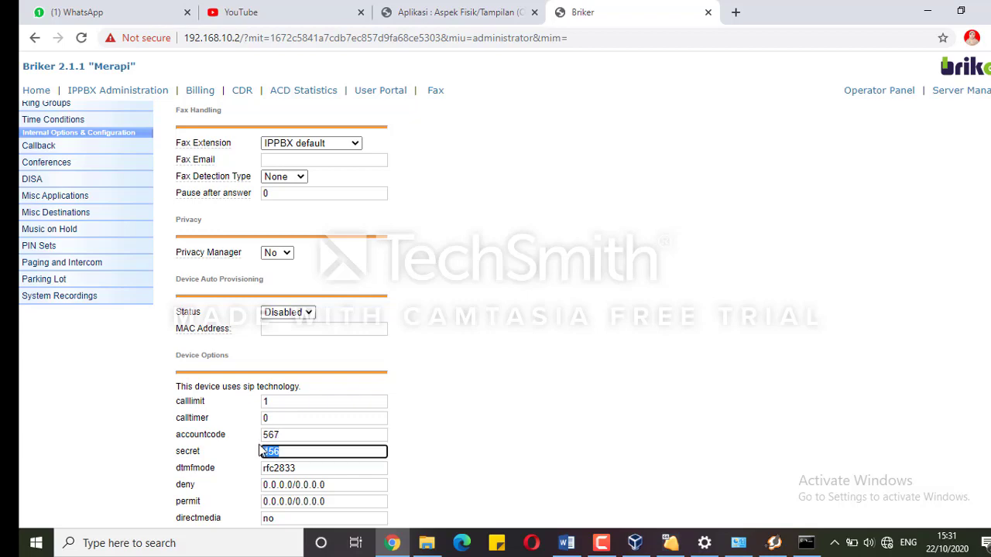
type("567")
scroll(575, 431, "down", 5)
scroll(891, 472, "down", 3)
scroll(882, 487, "up", 15)
scroll(873, 504, "down", 15)
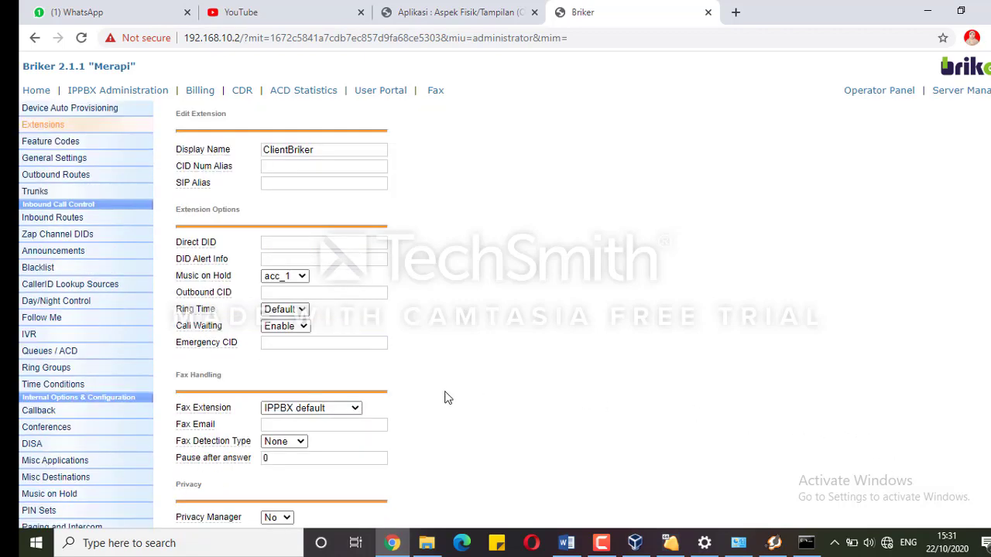
left_click(197, 486)
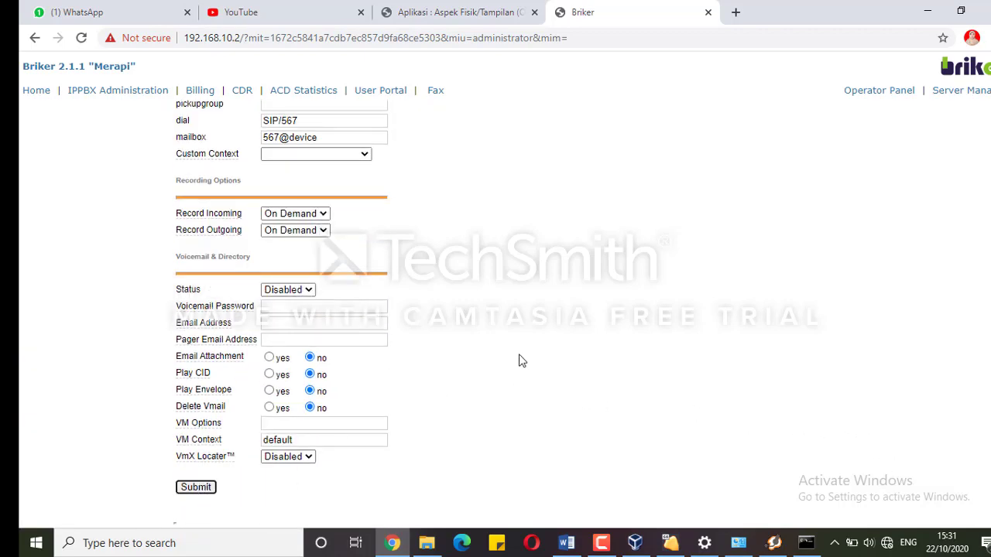
scroll(520, 359, "up", 15)
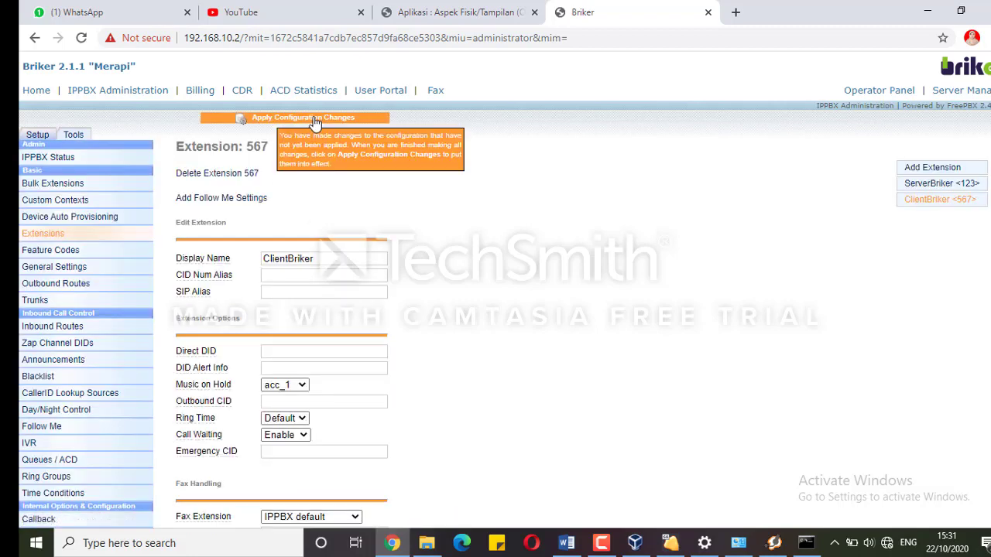
Apply the pending Briker extension changes and confirm the PBX reload
left_click(306, 117)
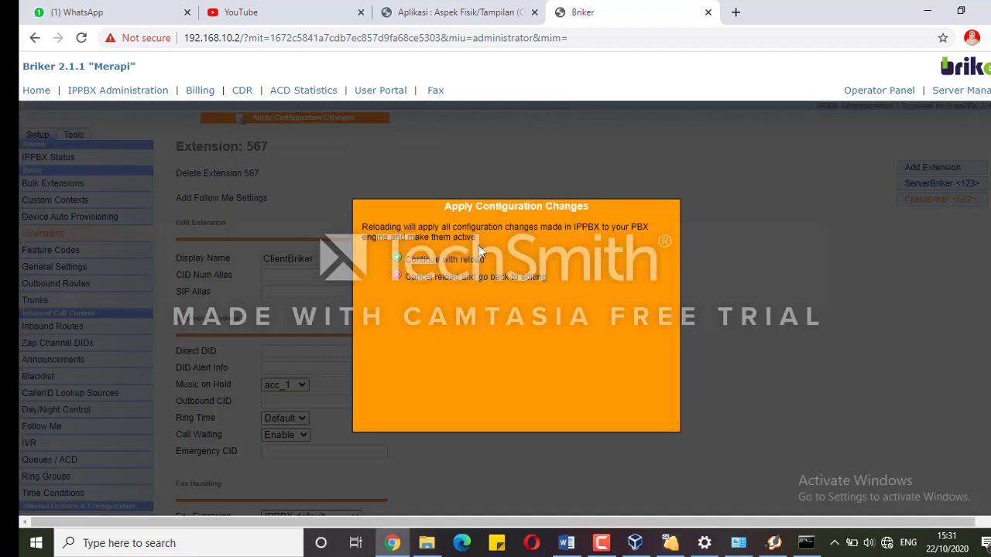
left_click(478, 261)
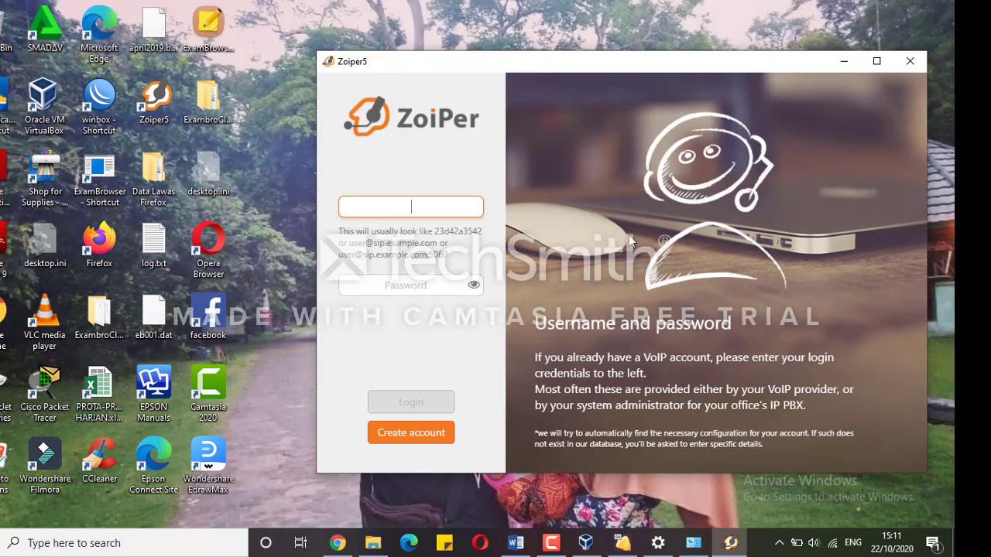
type("123")
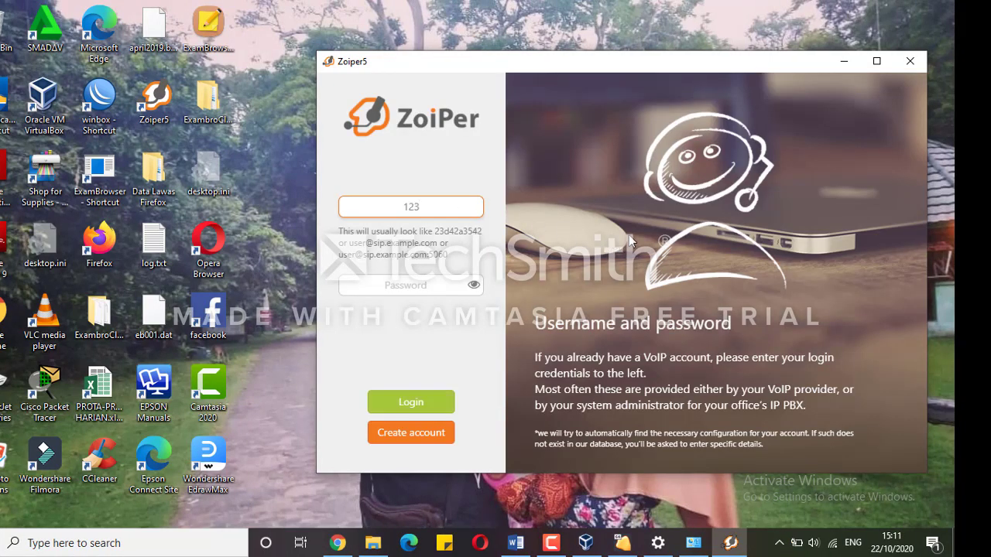
type("@192.168.10.2")
left_click(420, 287)
type("123")
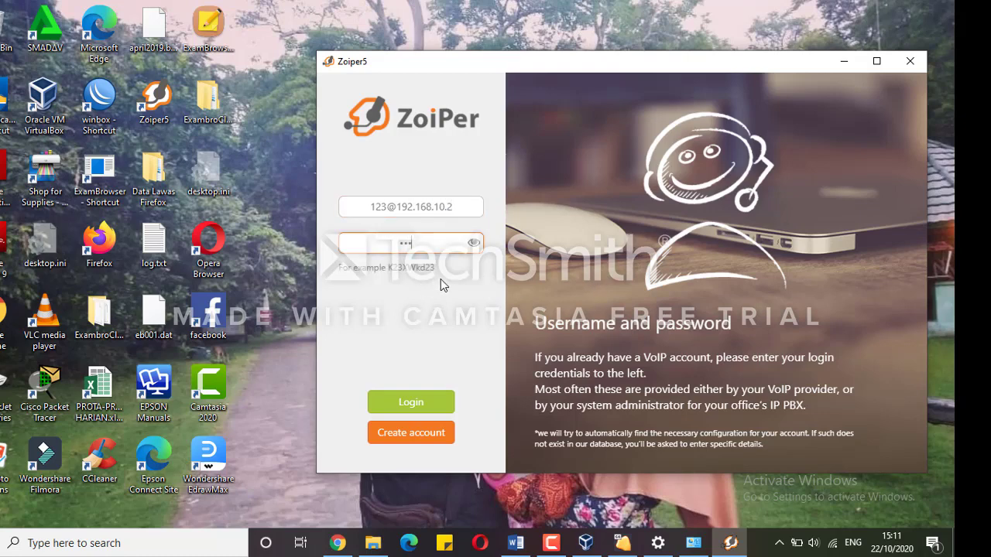
left_click(401, 406)
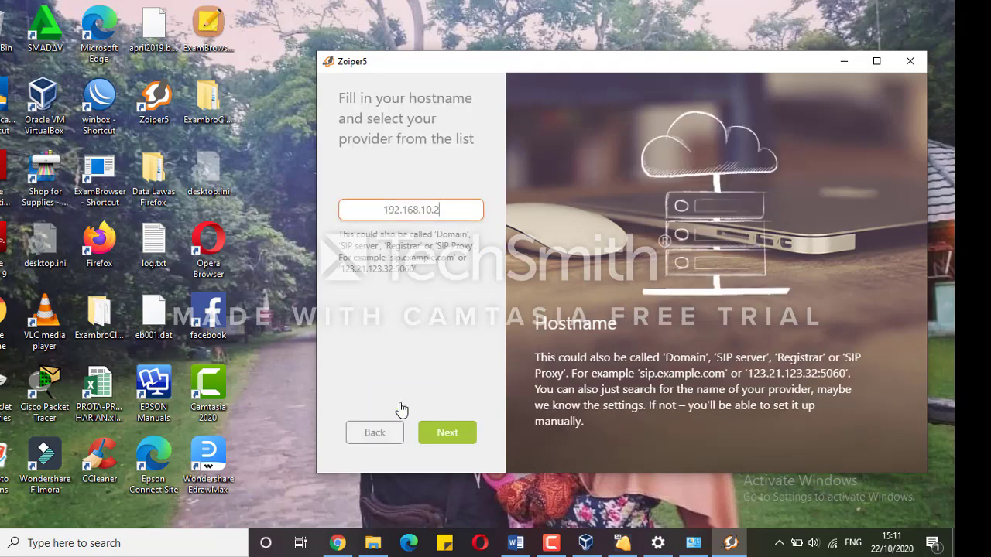
left_click(447, 435)
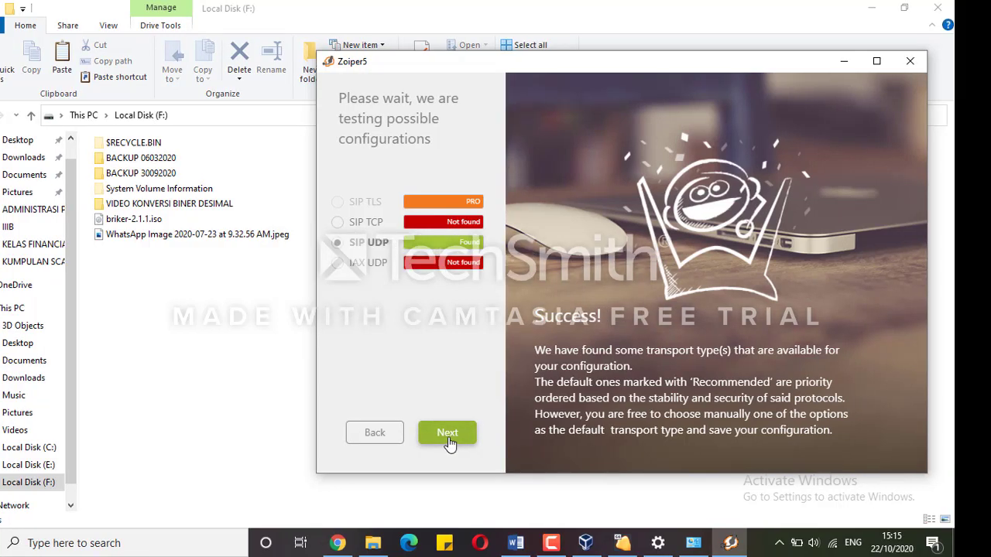
left_click(449, 434)
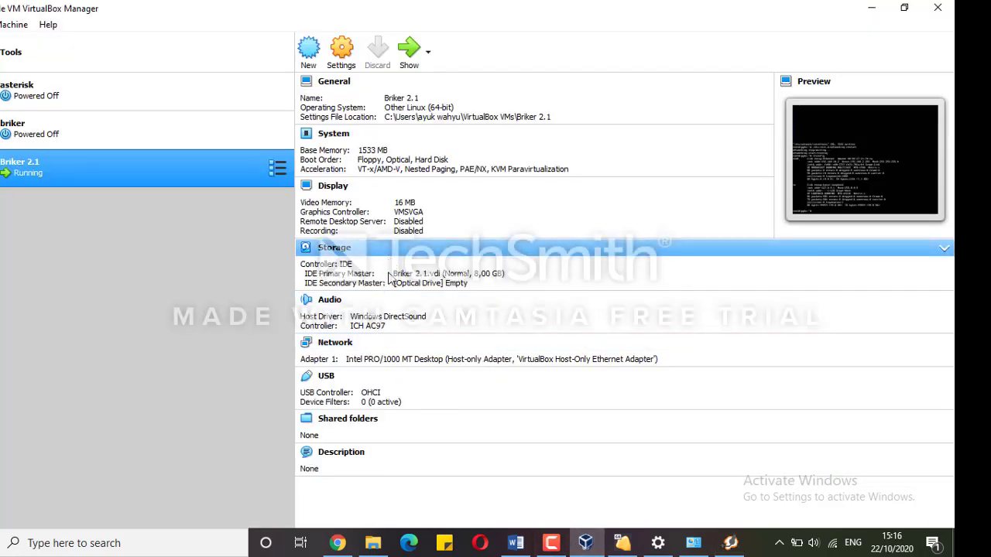
Switch Briker 2.1's network adapter from host-only to Bridged Adapter on the Qualcomm wireless card
left_click(334, 344)
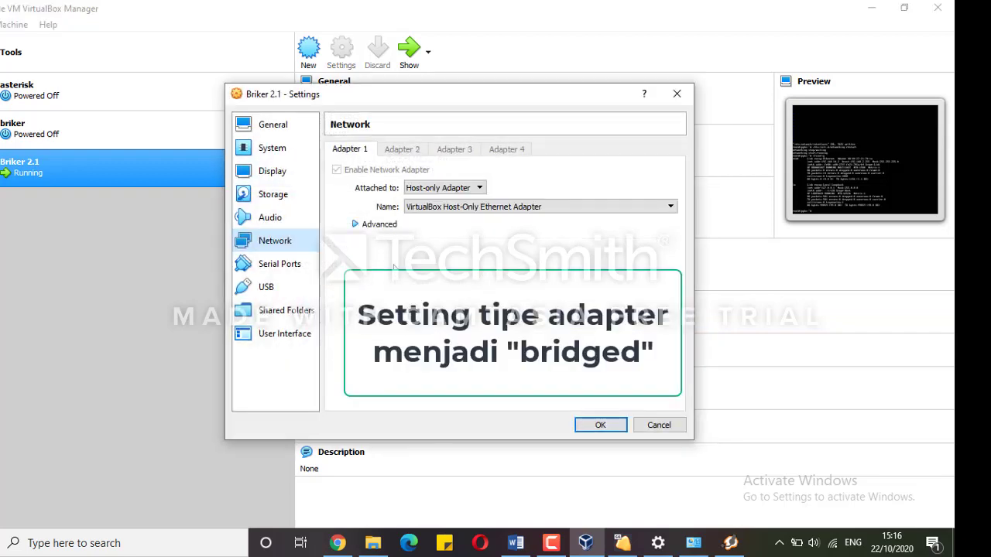
left_click(438, 188)
left_click(436, 229)
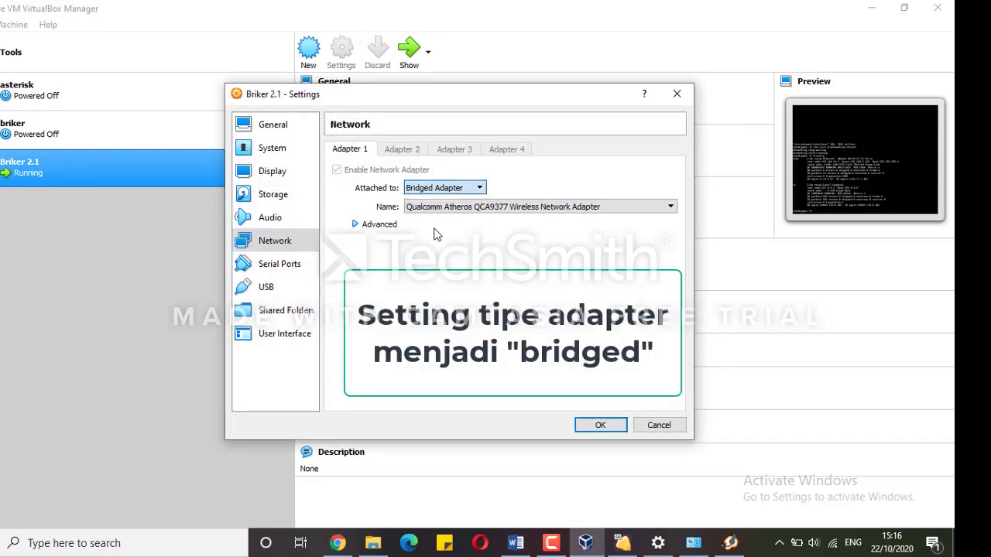
left_click(593, 426)
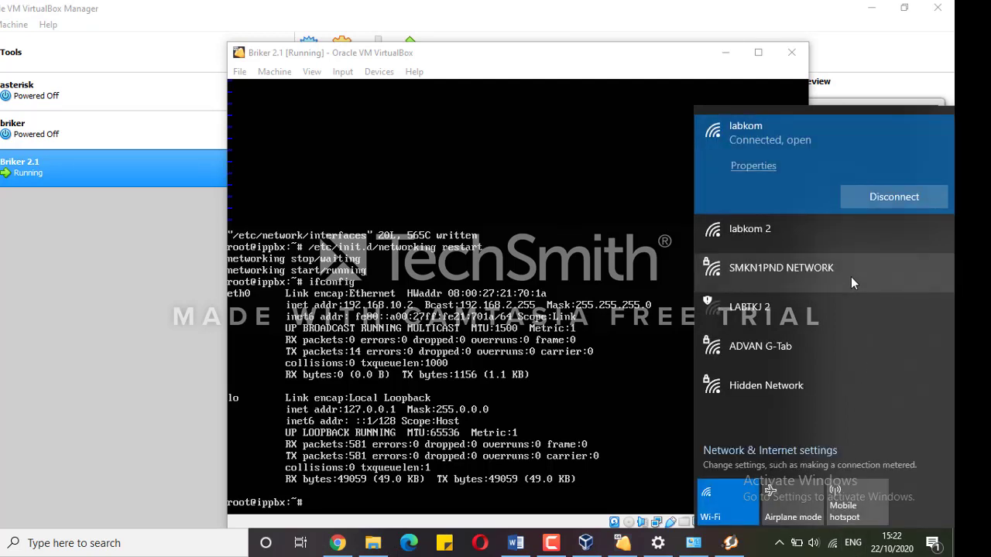
Join the ADVAN G-Tab Wi-Fi with its security key and make the PC discoverable
left_click(838, 354)
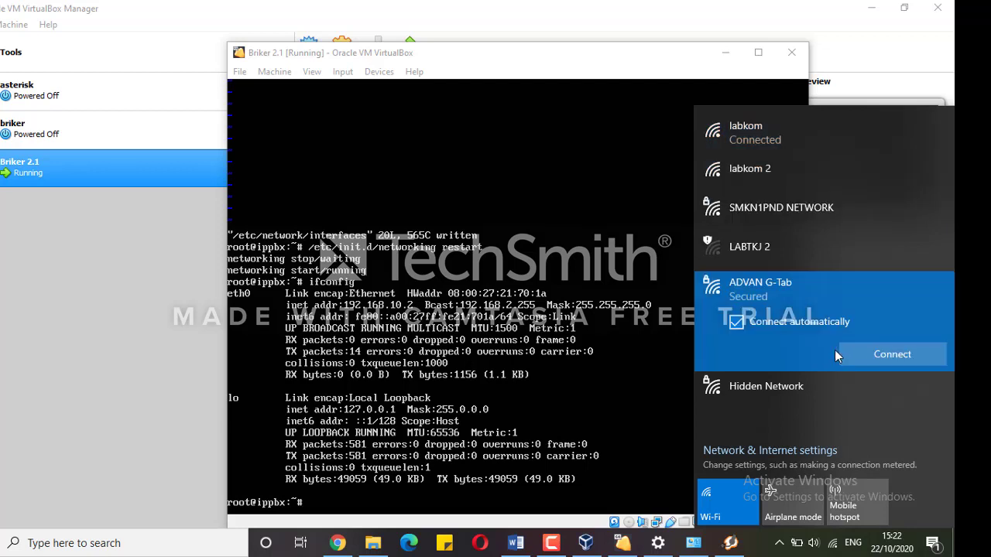
left_click(854, 352)
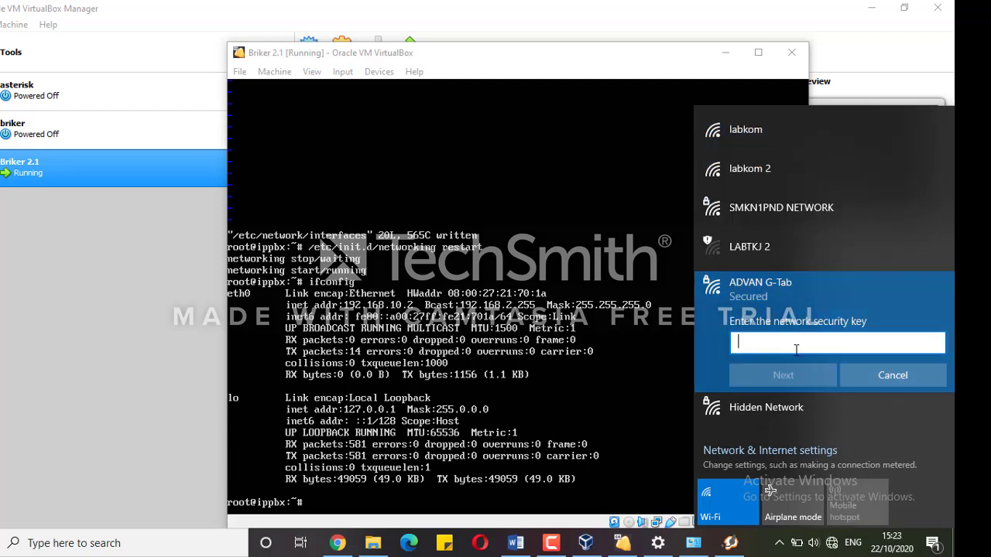
type("••••••••")
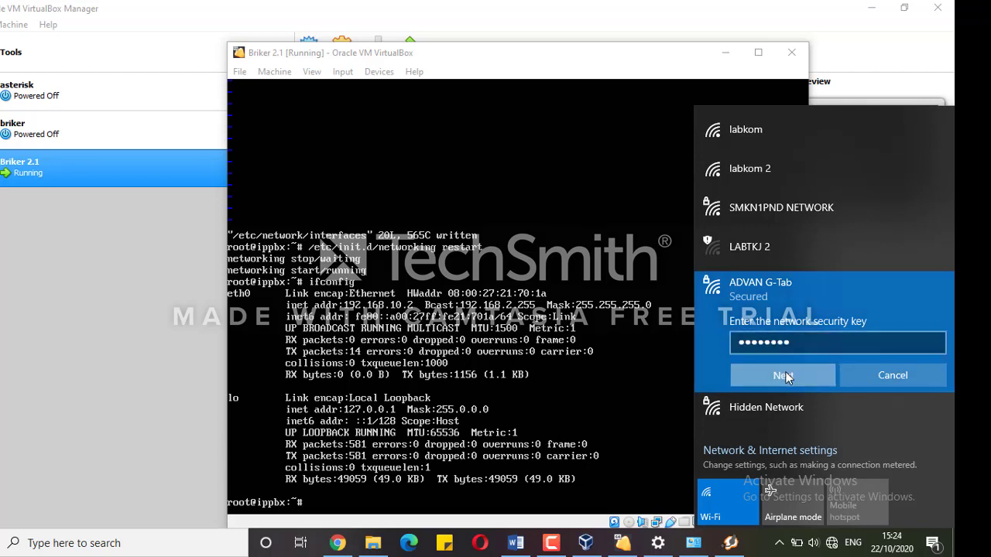
left_click(783, 375)
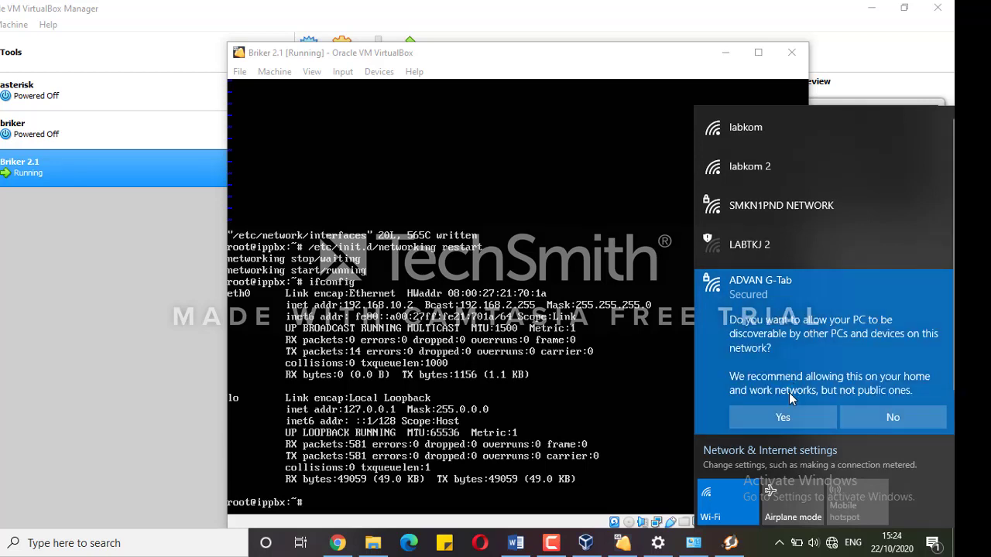
left_click(785, 412)
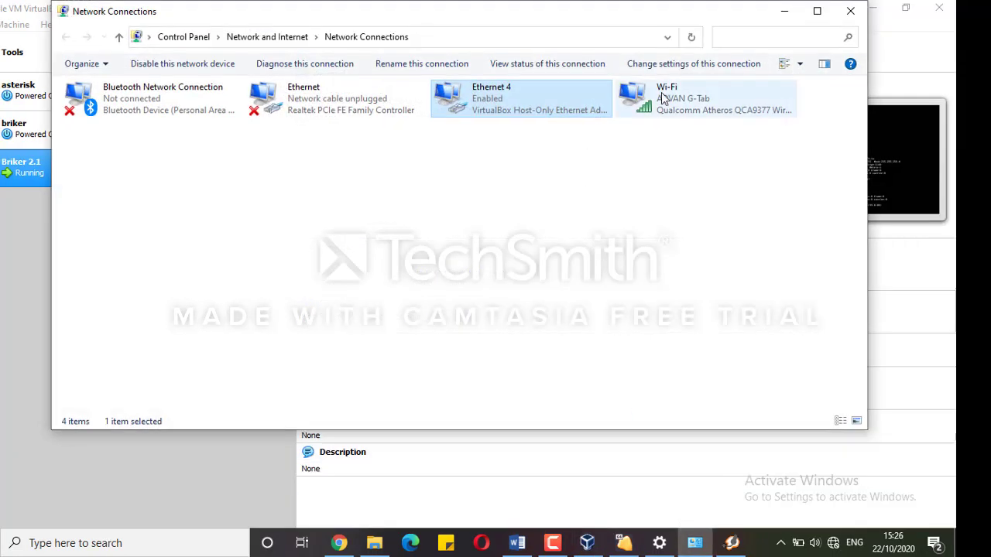
Open the IPv4 properties of the Wi-Fi connection
left_click(664, 101)
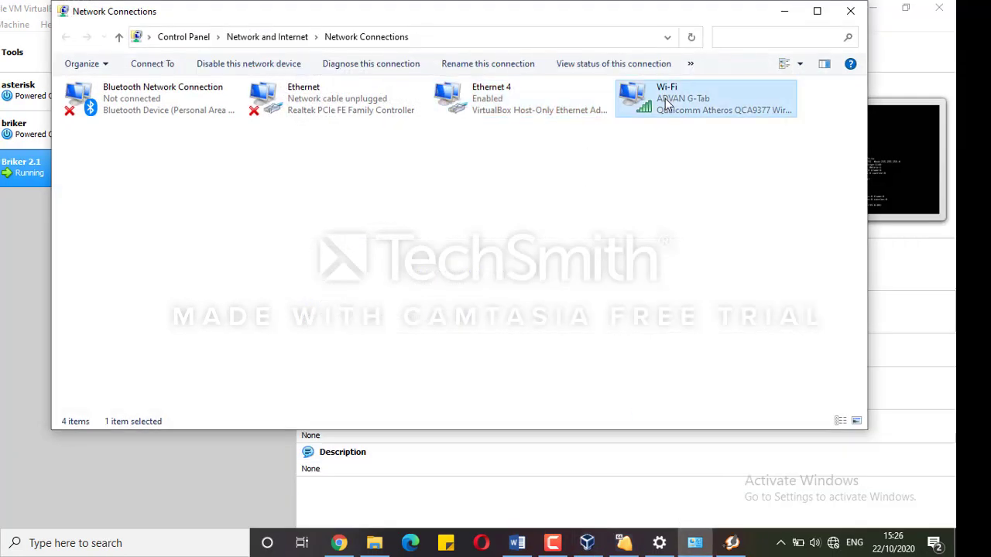
right_click(665, 102)
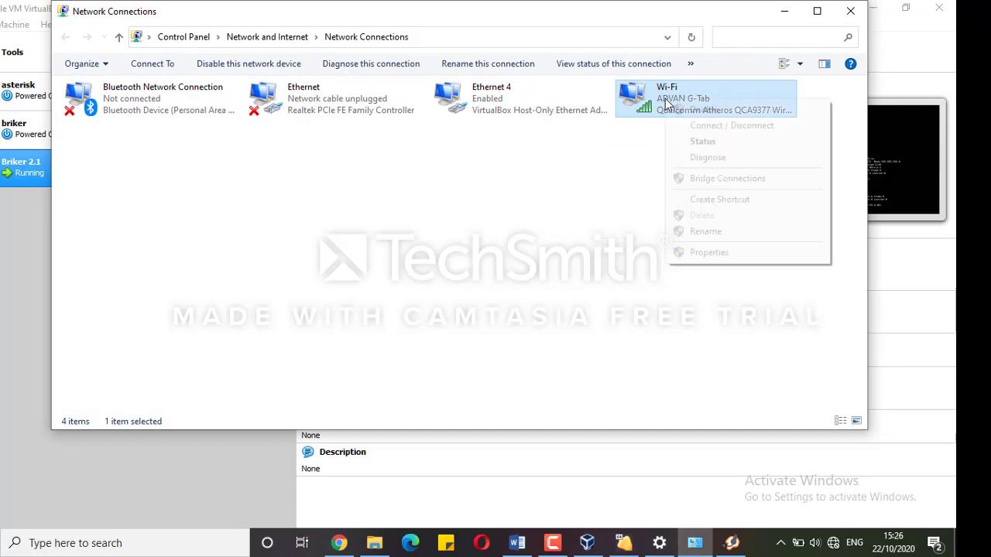
left_click(712, 253)
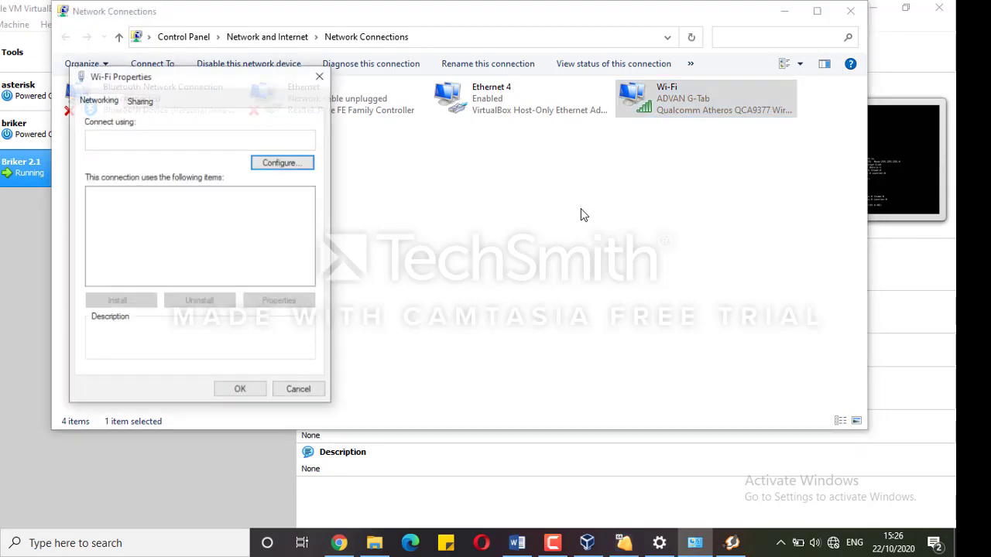
left_click(181, 242)
left_click(282, 303)
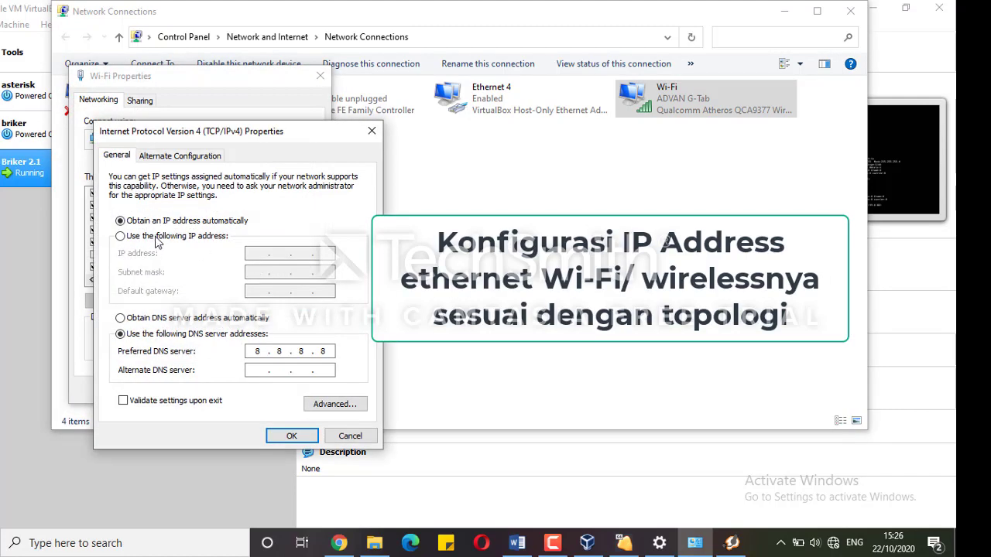
Set static IP 192.168.10.5, mask 255.255.255.0, gateway 192.168.10.1, and save despite the gateway warning
left_click(155, 236)
type("1")
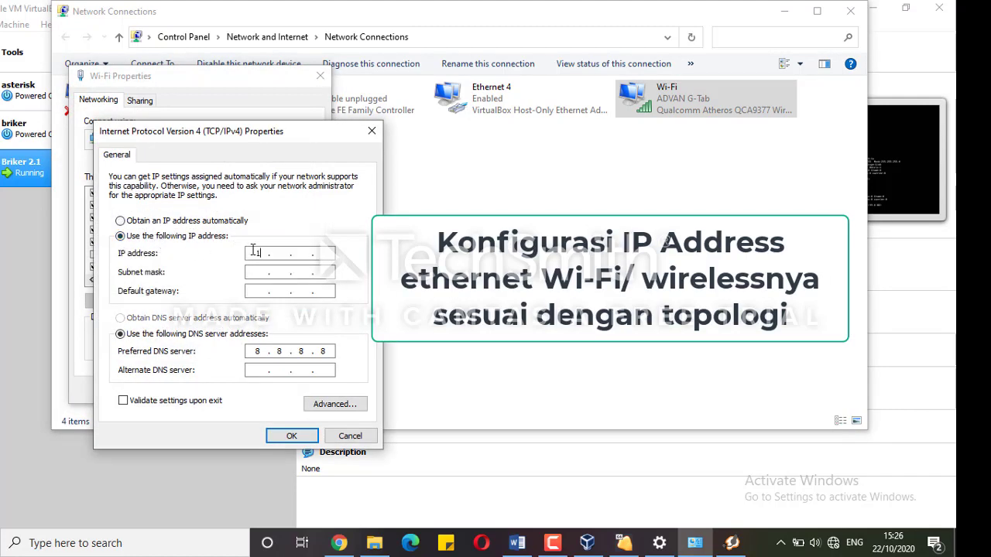
type("92 . 168 . ")
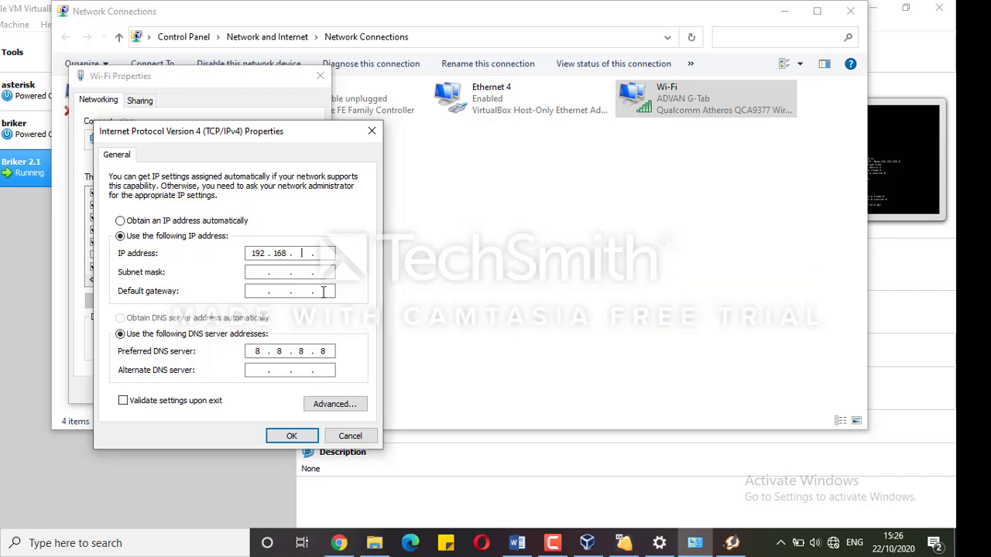
type("10 . 5")
left_click(252, 272)
left_click(253, 291)
type("192 . 1")
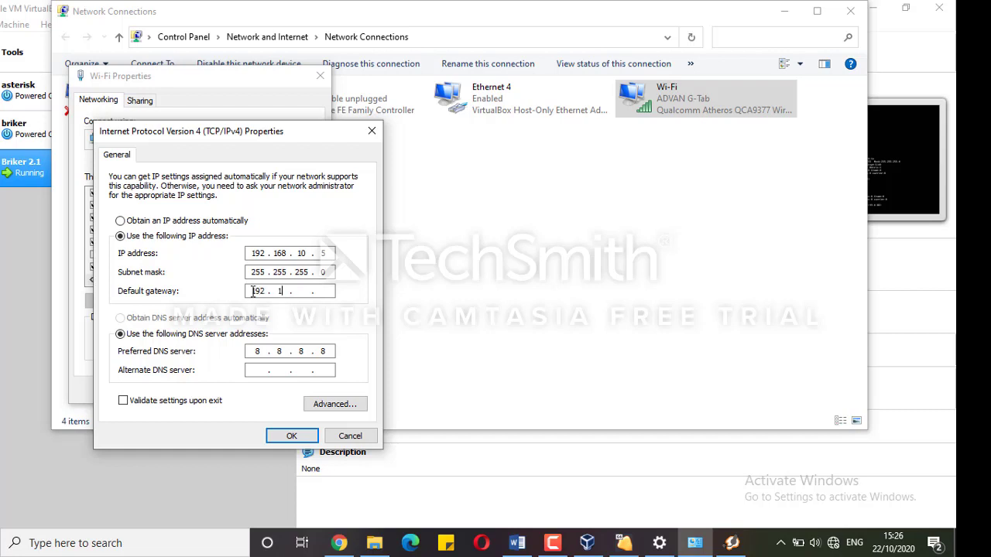
type("68 . 10 . 1")
left_click(302, 436)
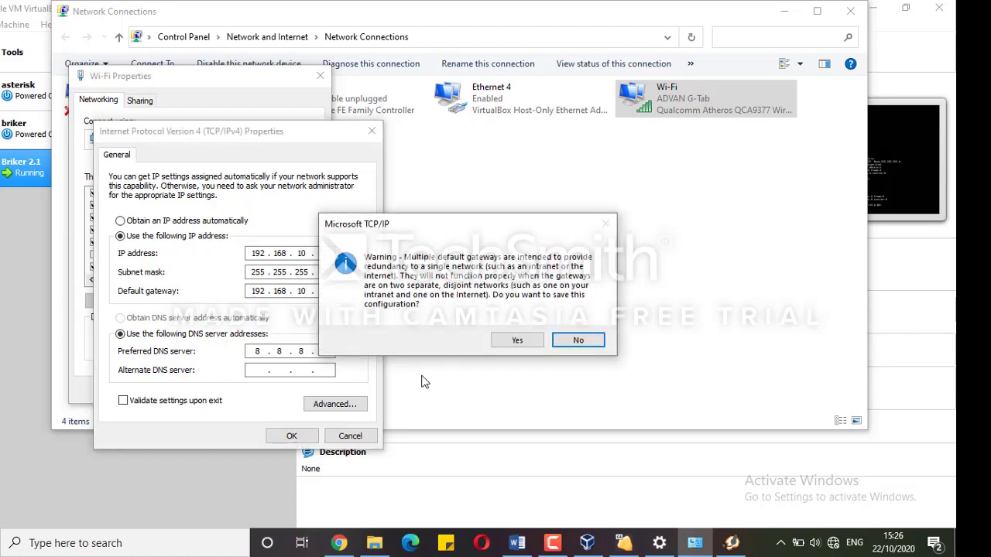
left_click(516, 340)
left_click(232, 395)
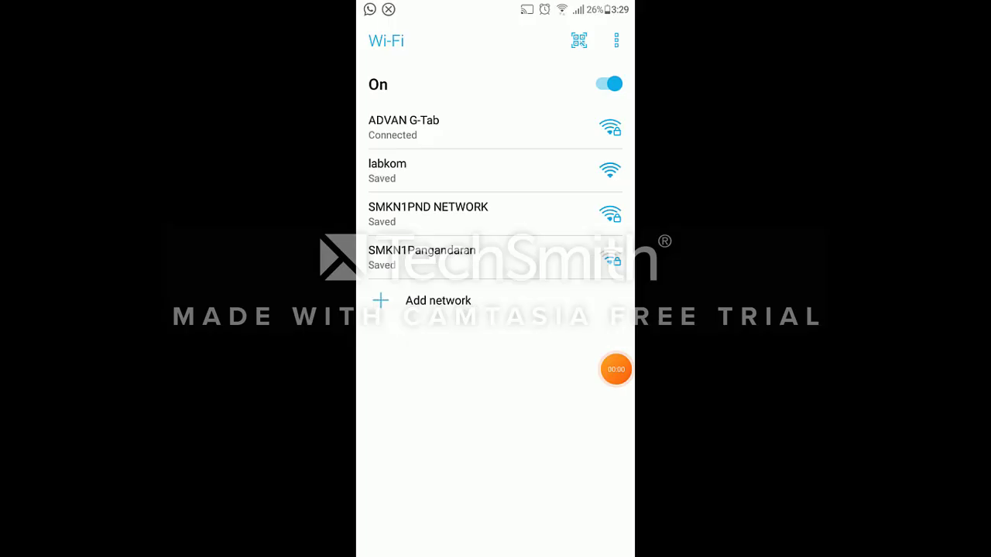
Give the phone's ADVAN G-Tab connection static IP 192.168.10.4 with gateway 192.168.10.1
left_click(487, 132)
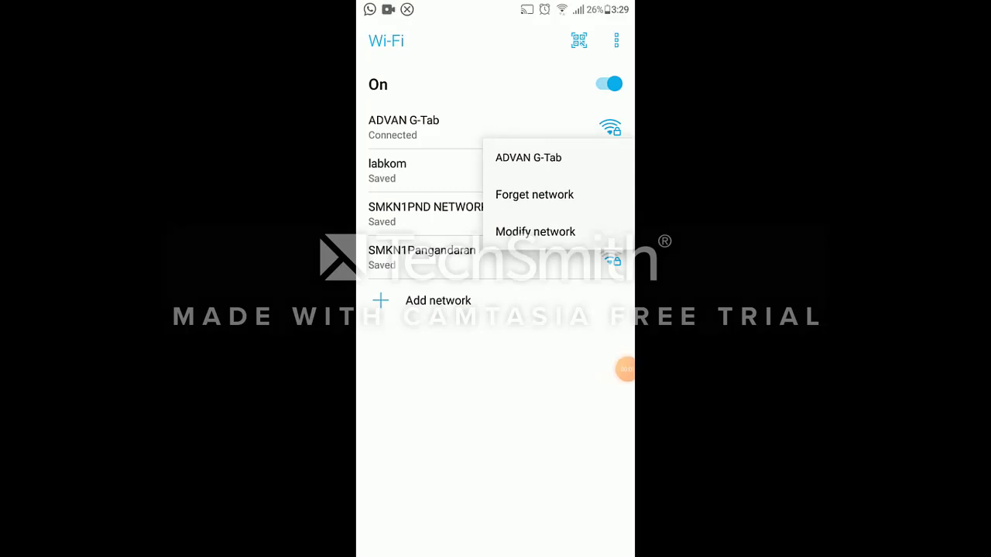
left_click(535, 231)
scroll(495, 193, "down", 6)
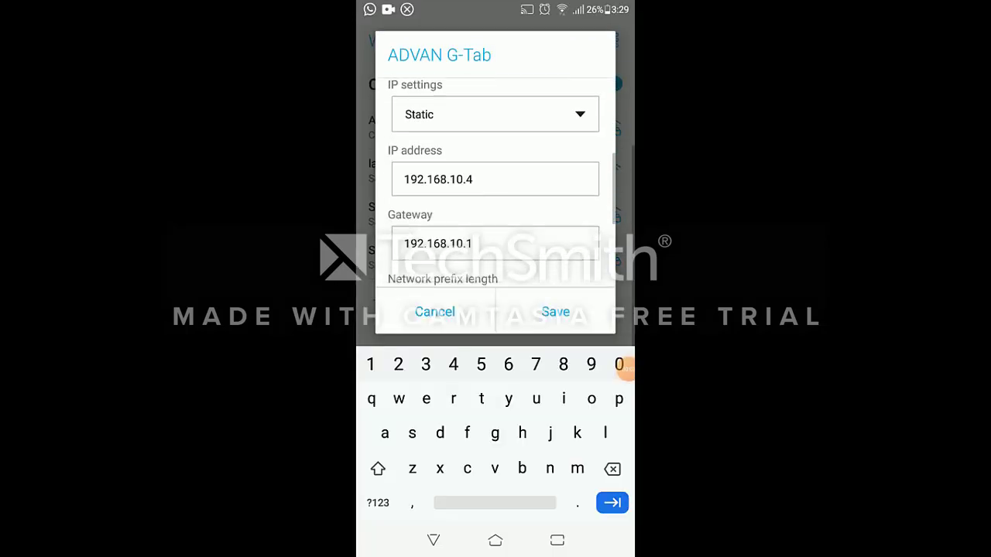
left_click(555, 311)
left_click(496, 540)
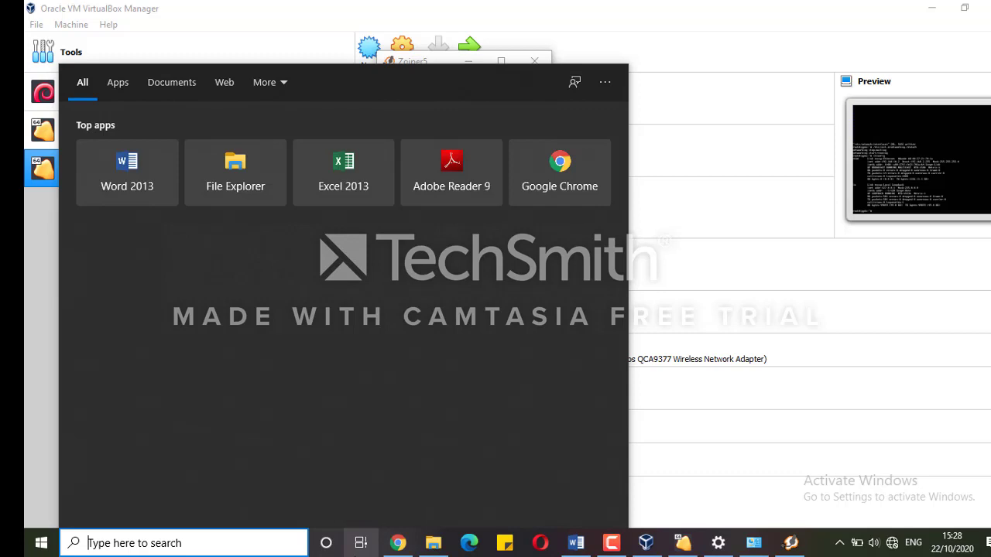
In Command Prompt, ping 192.168.10.4, fixing the comma typo, and rerun it to get 4 of 4 replies
type("cmd")
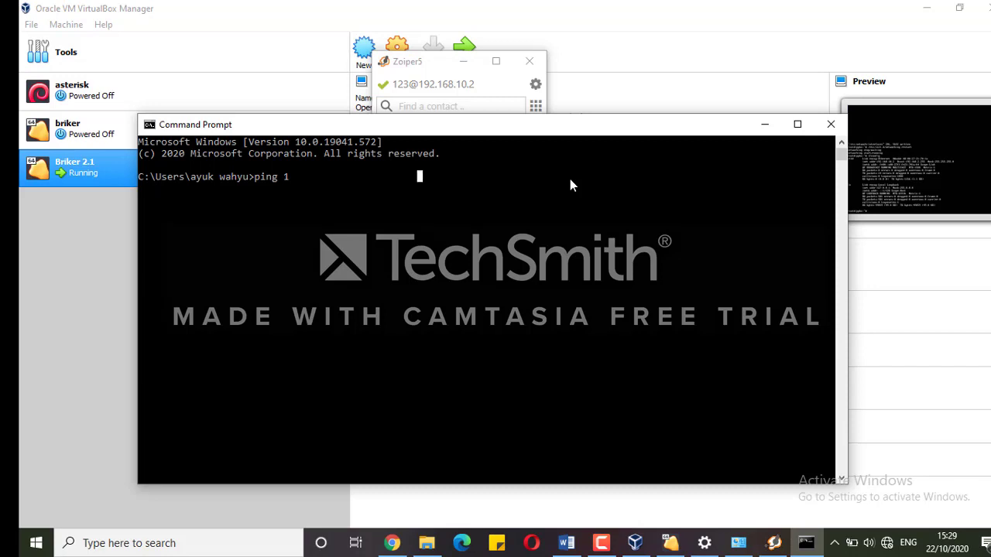
type("92.168.10,4")
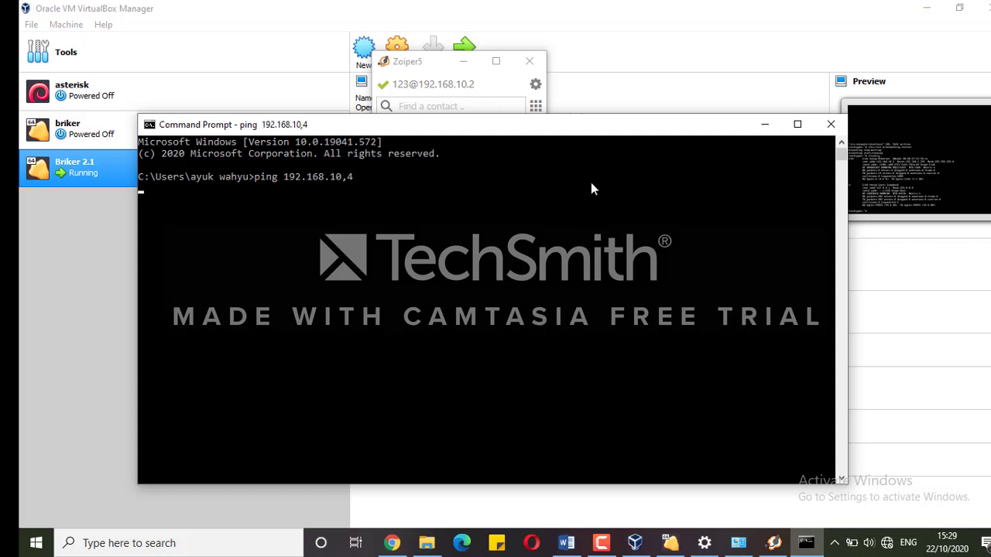
key("Return")
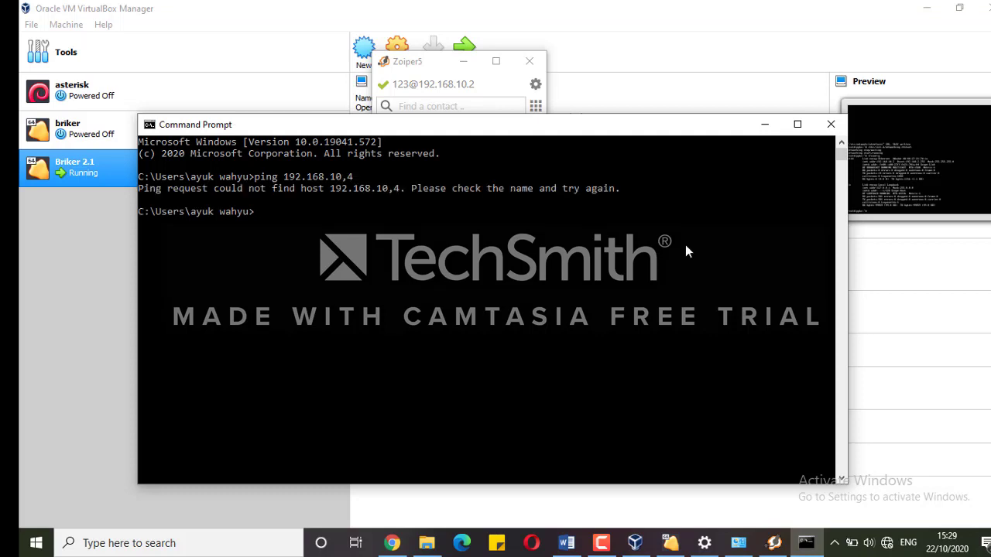
key("Up")
key("BackSpace")
key("Return")
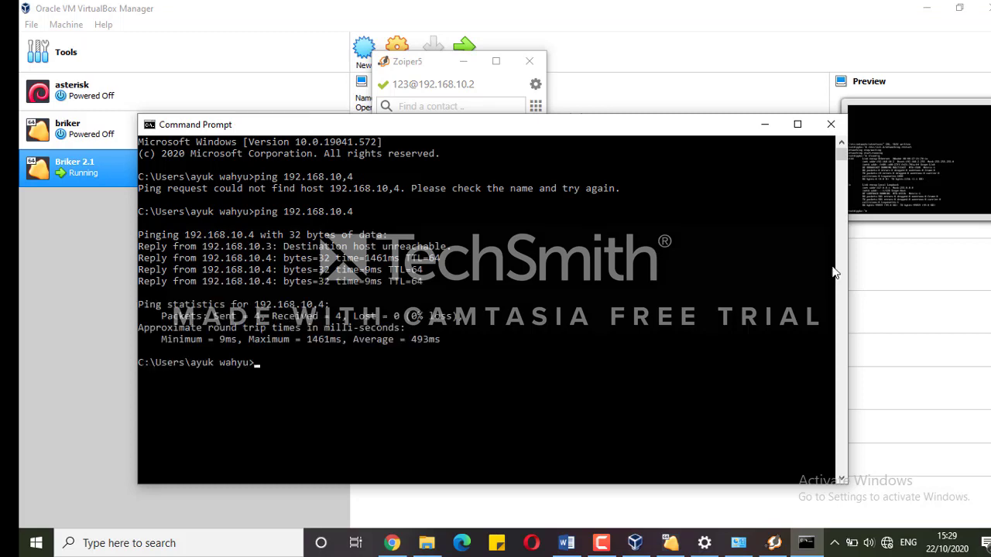
key("Up")
key("Return")
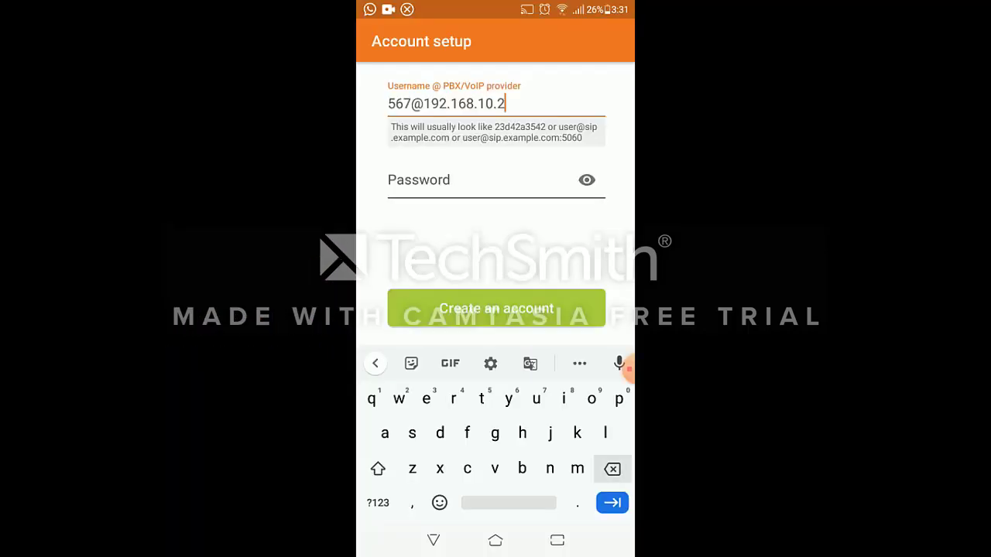
key("BackSpace")
key("BackSpace")
key("BackSpace")
key("BackSpace")
key("BackSpace")
key("BackSpace")
key("BackSpace")
key("BackSpace")
key("BackSpace")
key("BackSpace")
key("BackSpace")
key("BackSpace")
key("BackSpace")
key("BackSpace")
key("BackSpace")
key("BackSpace")
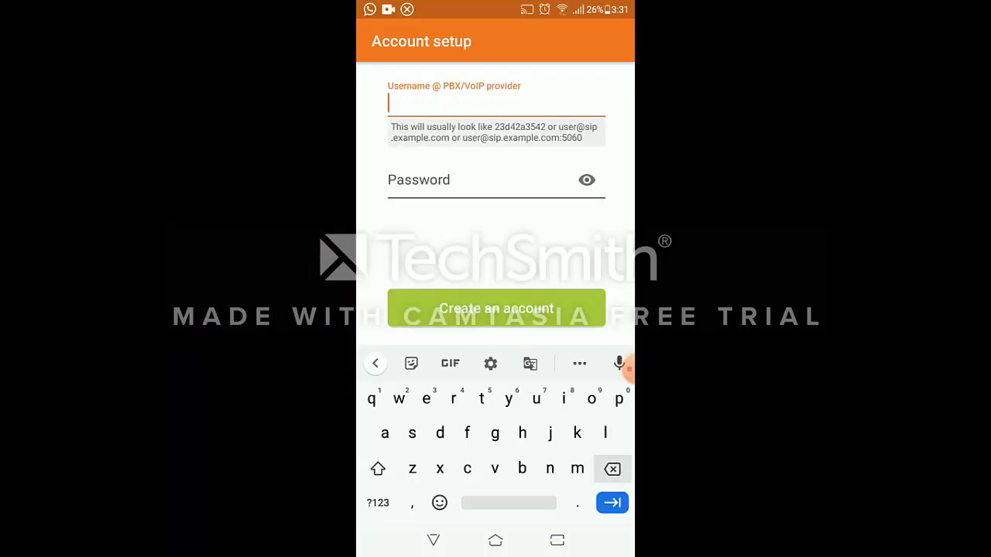
left_click(377, 503)
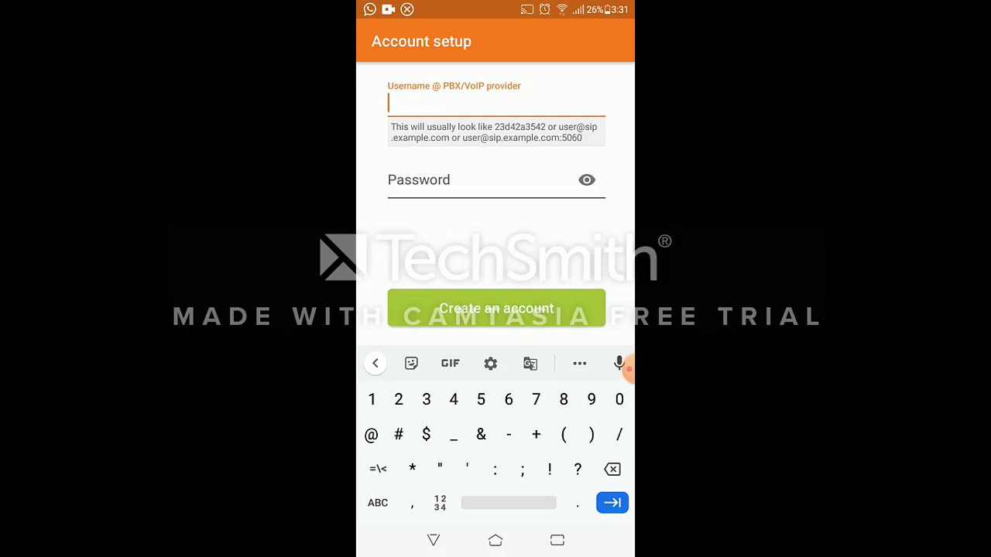
type("567")
left_click(378, 503)
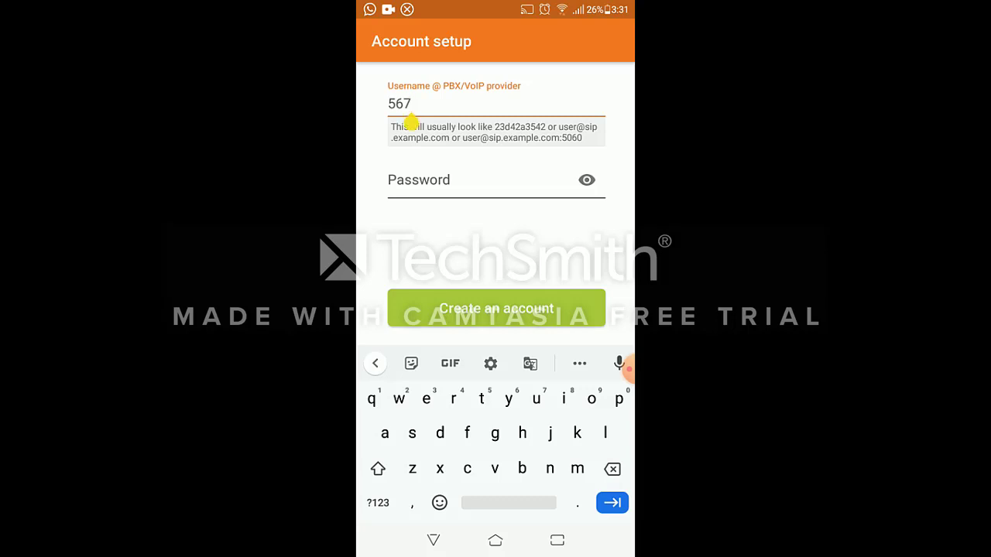
type("@")
key("BackSpace")
key("BackSpace")
key("BackSpace")
key("BackSpace")
type("567@18")
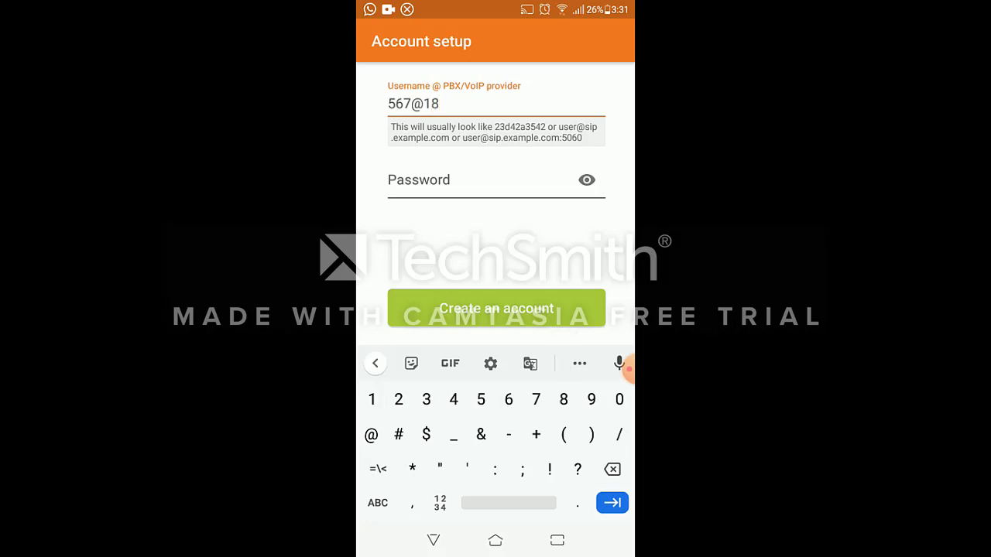
type("2")
key("BackSpace")
key("BackSpace")
type("92.168.10.2")
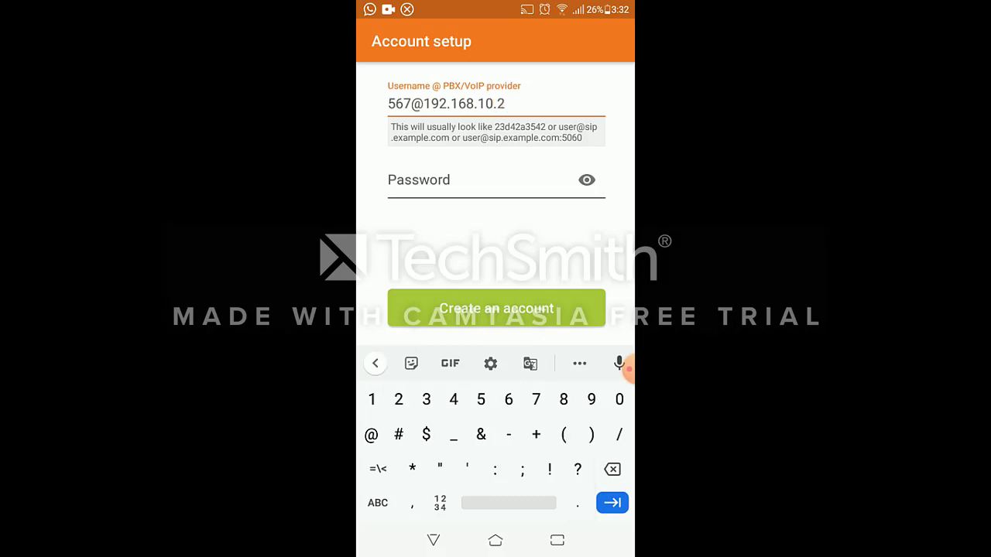
Enter the account password, accept hostname 192.168.10.2, and skip the proxy options to run the test
left_click(464, 180)
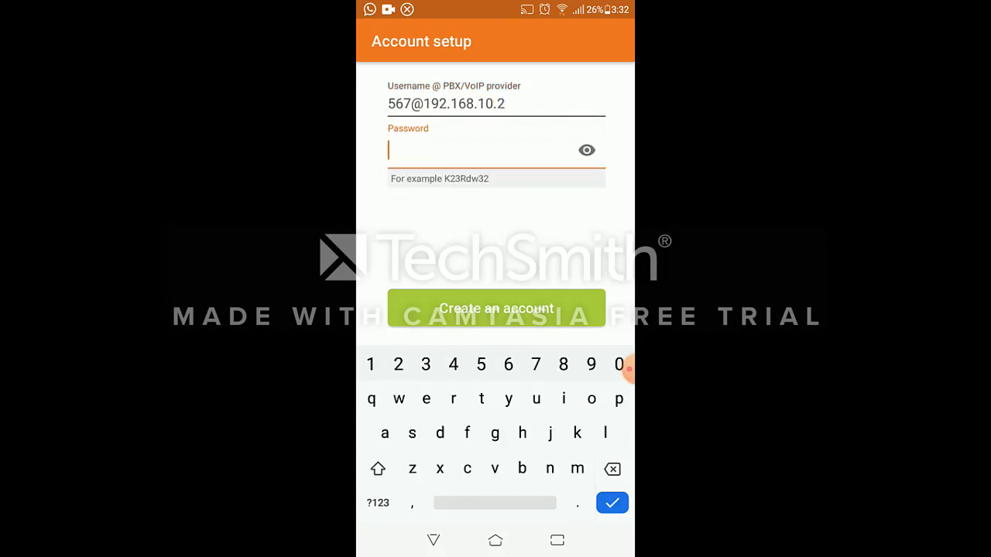
type("567")
key("Return")
left_click(593, 281)
left_click(593, 255)
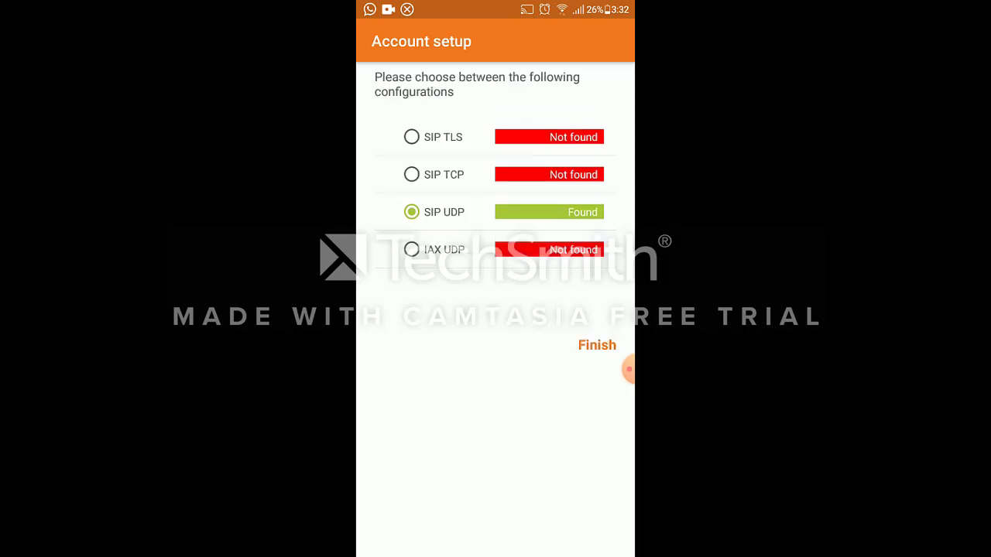
Finish the SIP UDP account, allow background running, and leave the Do Not Disturb settings
left_click(596, 345)
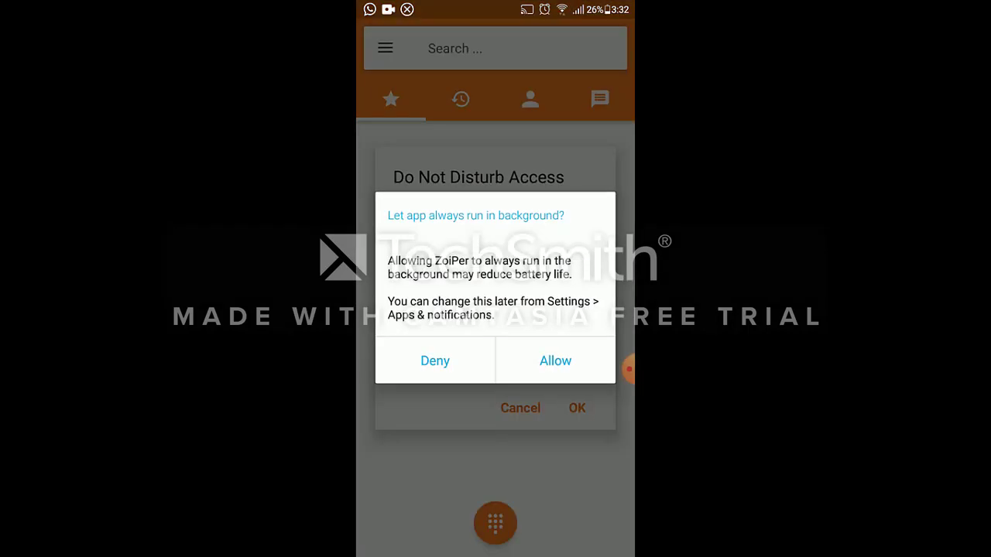
left_click(554, 361)
left_click(576, 408)
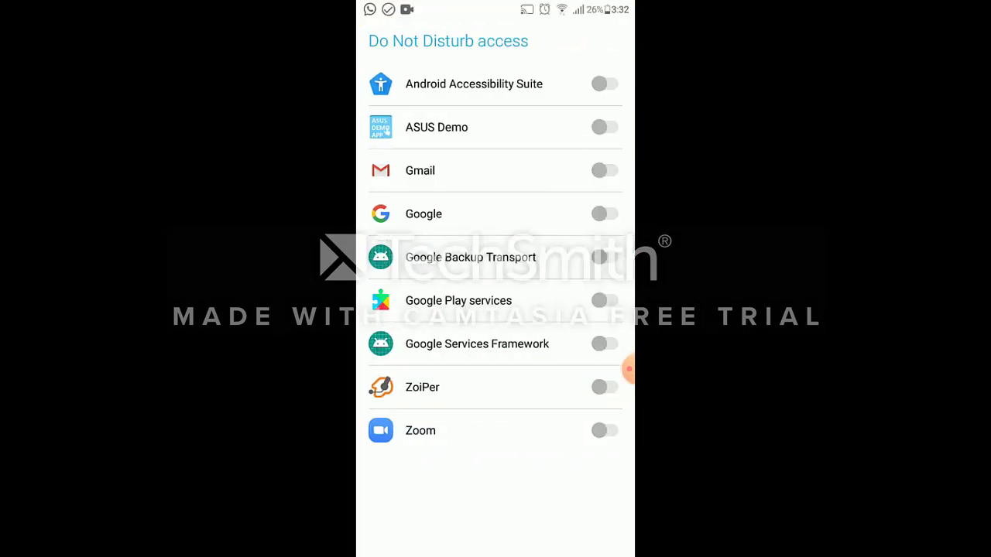
left_click(434, 540)
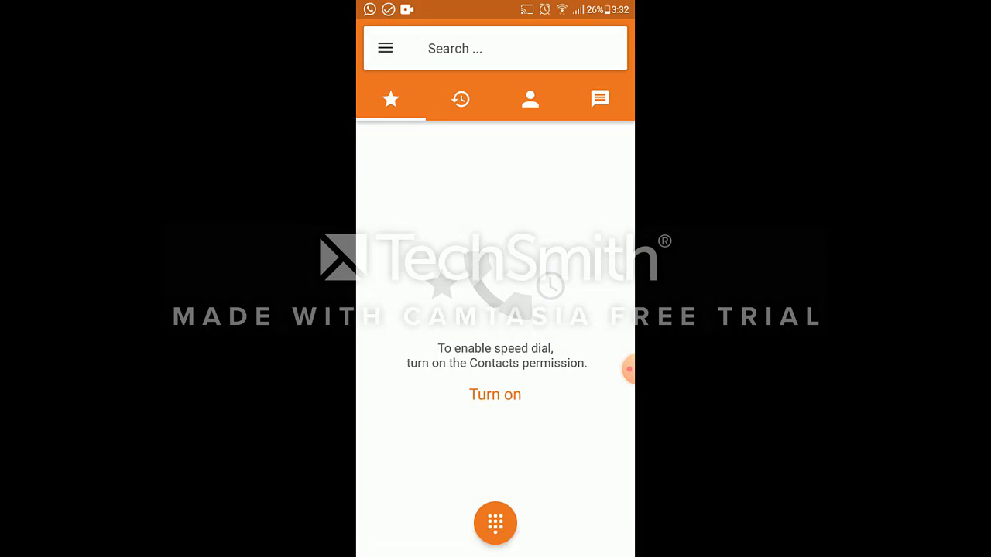
Dial extension 123 from the phone's keypad and allow audio recording for the call
left_click(495, 523)
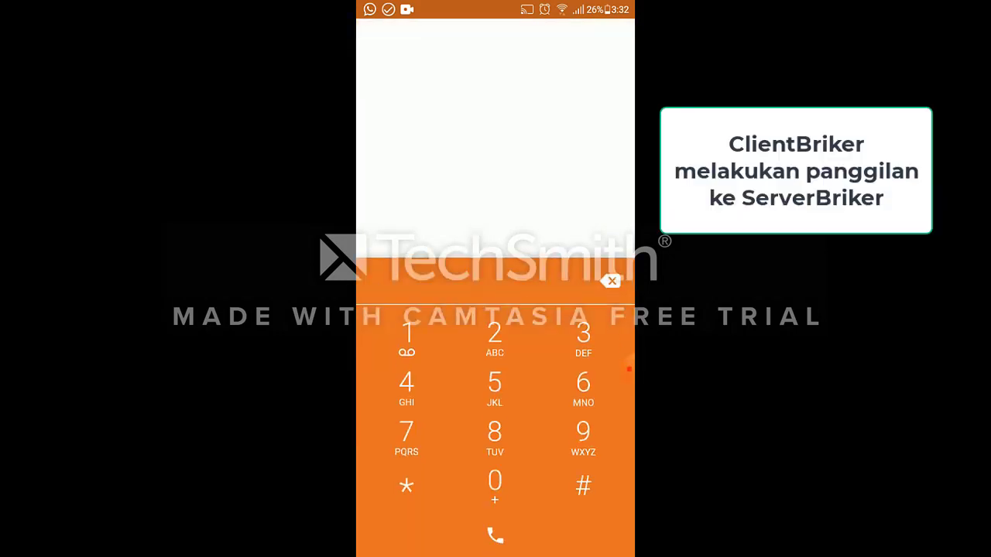
left_click(406, 340)
left_click(495, 341)
left_click(583, 341)
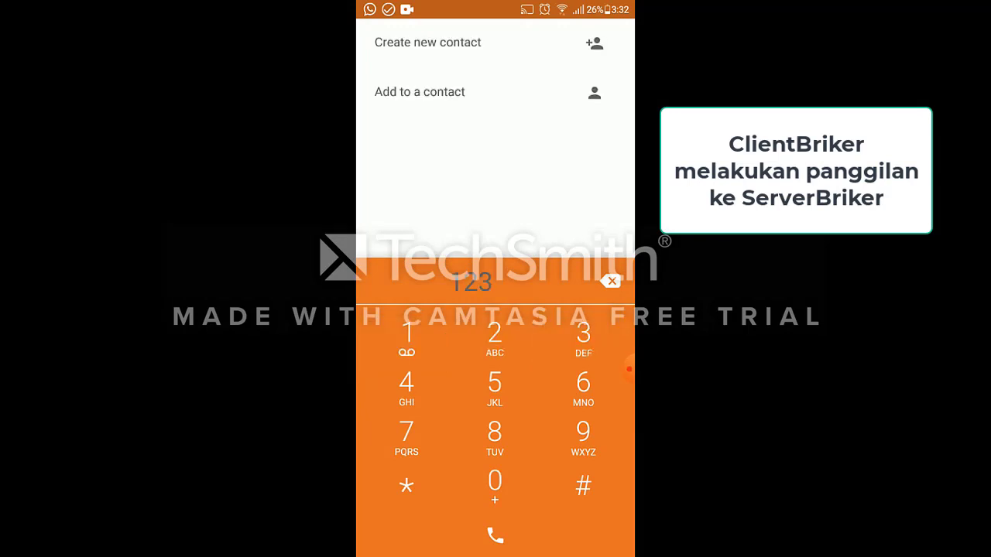
left_click(495, 535)
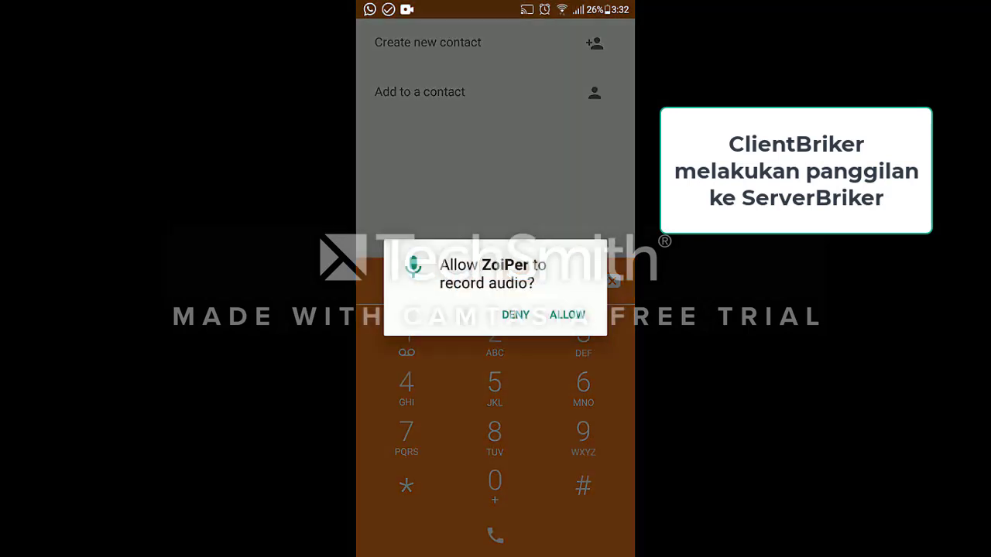
left_click(568, 314)
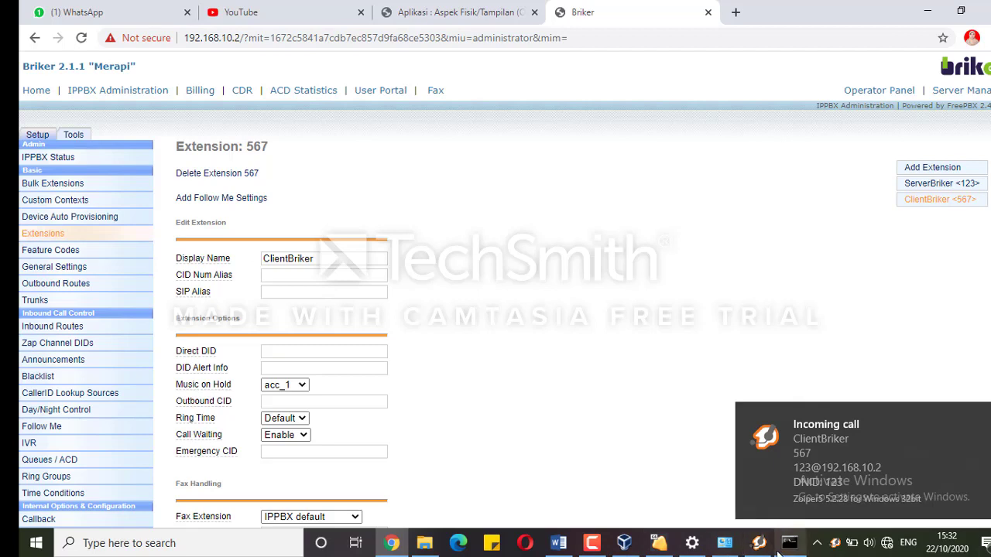
Bring Zoiper5 up full-screen on the PC and reject the incoming ClientBriker (567) call
left_click(758, 543)
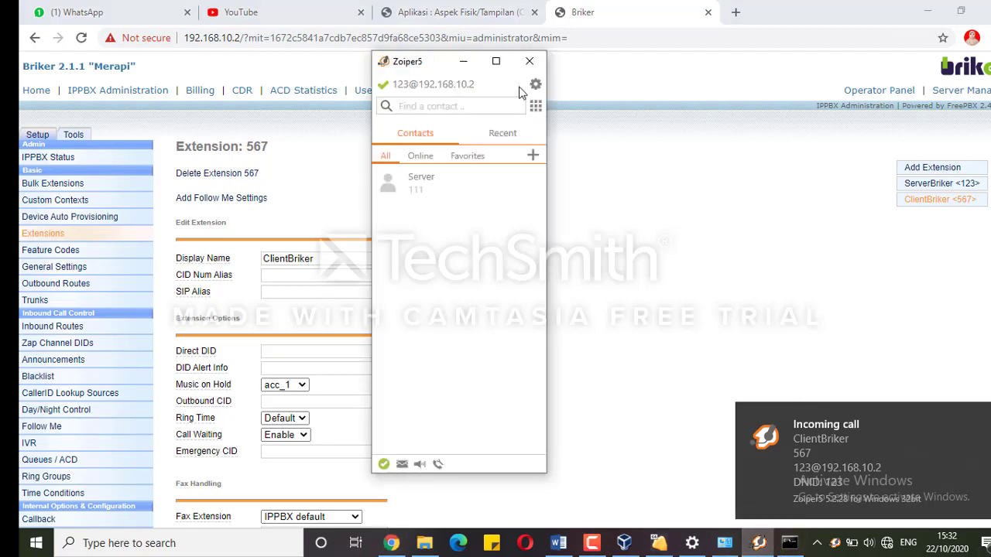
left_click(499, 66)
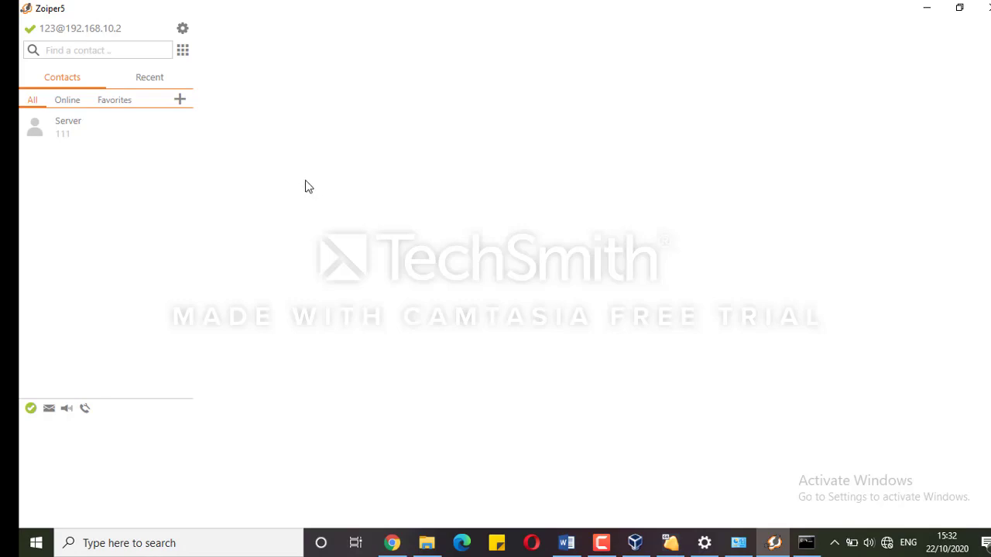
left_click(784, 545)
left_click(778, 543)
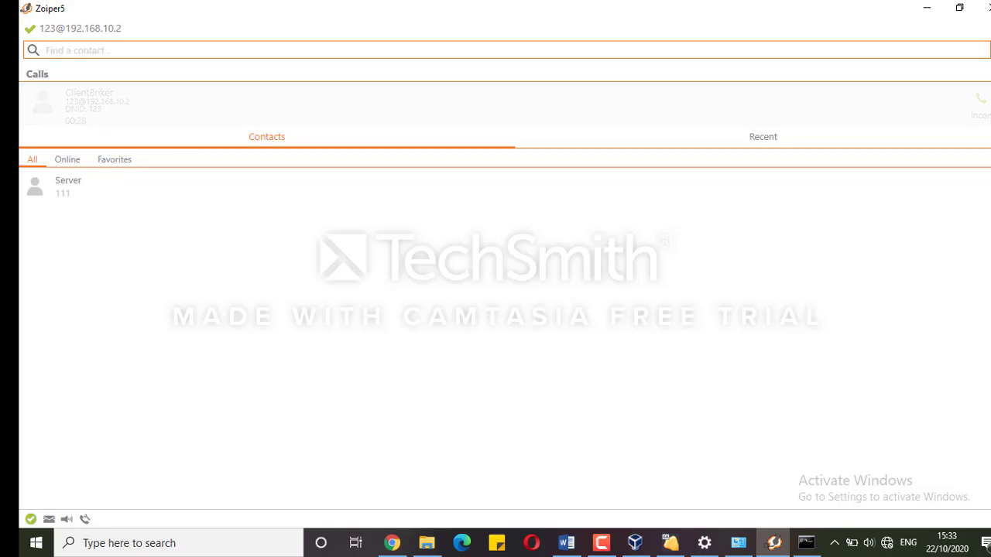
left_click(990, 98)
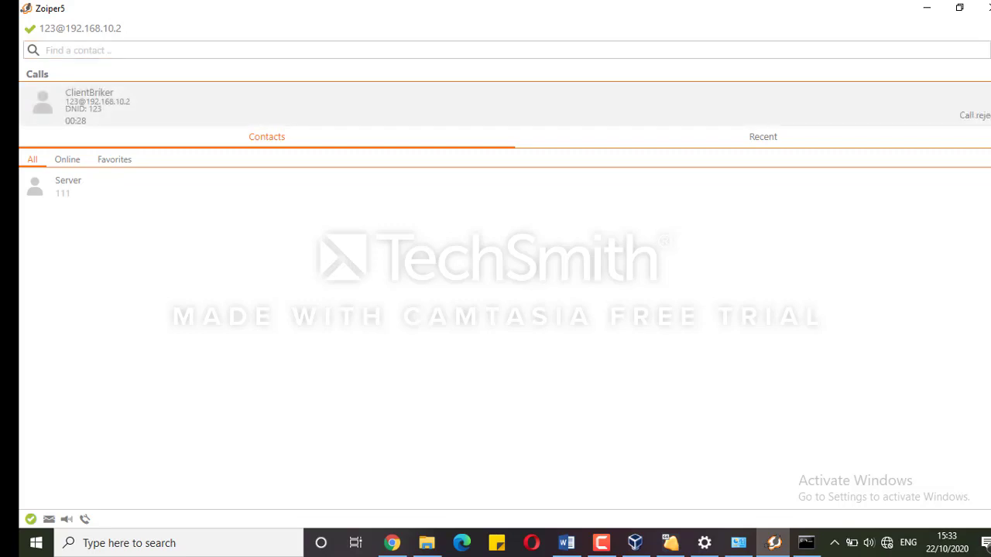
Enter 567 in Zoiper5's Find a contact search box to call the phone's extension
left_click(90, 50)
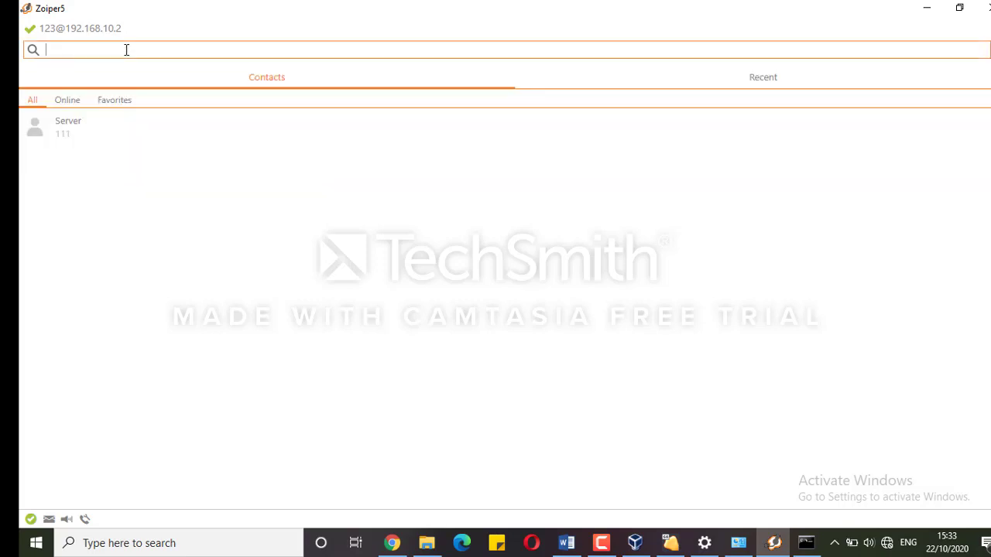
type("567")
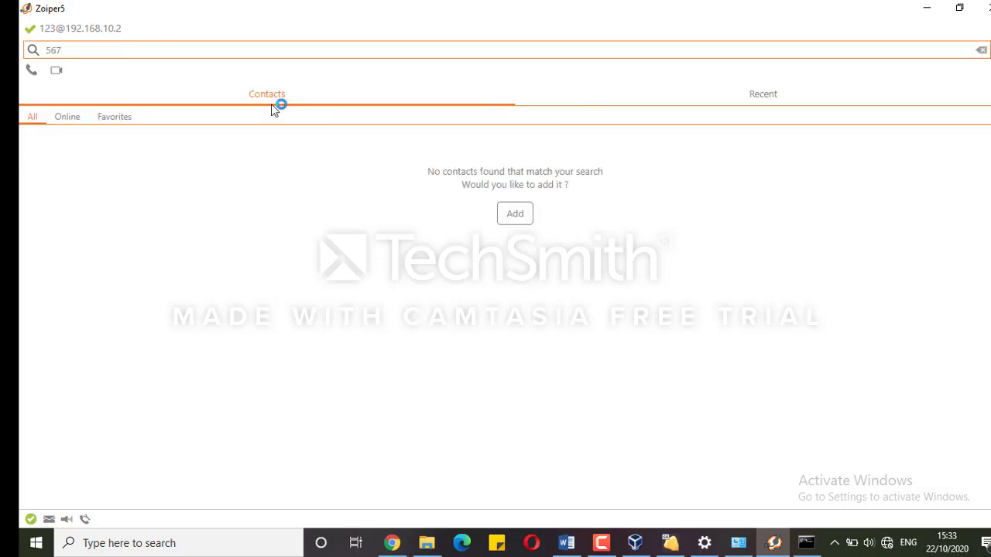
left_click(31, 74)
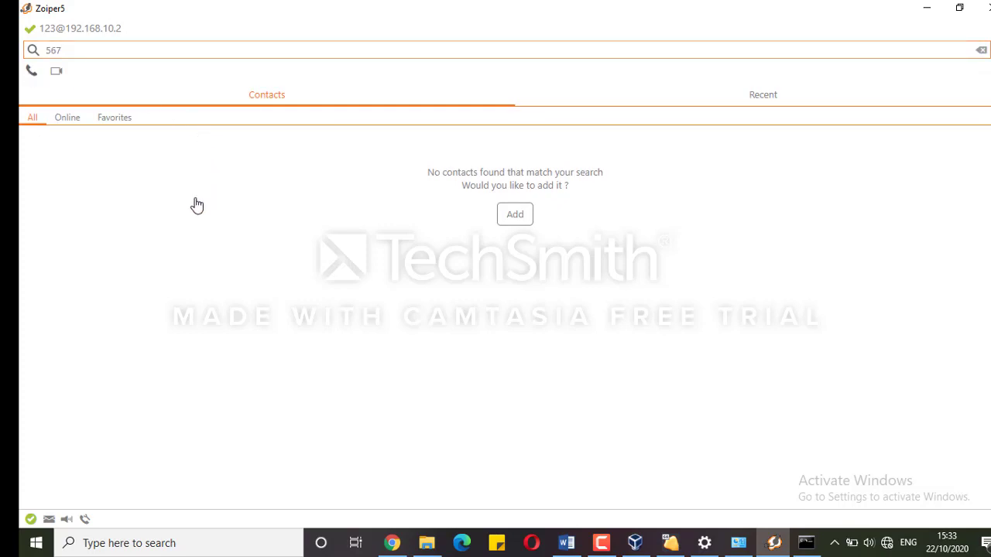